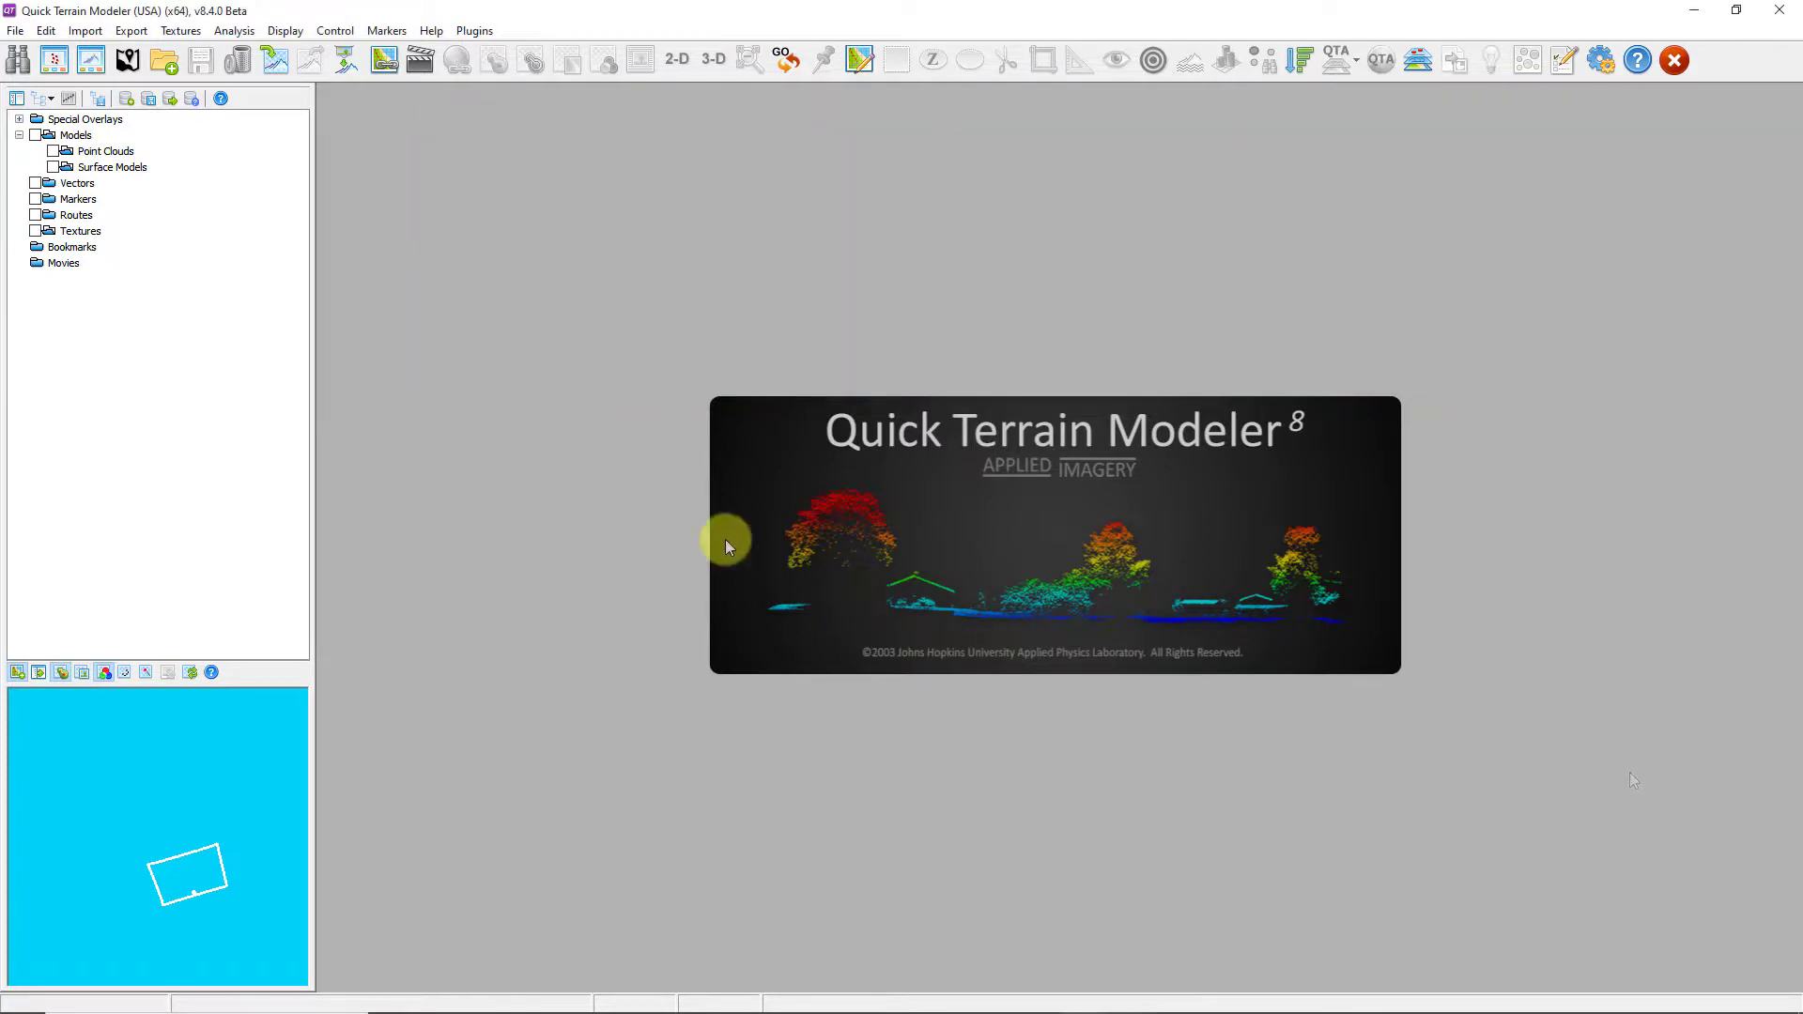
- Open the QT Data Explorer and pan its map onto the Mid-Atlantic coast
left_click(85, 30)
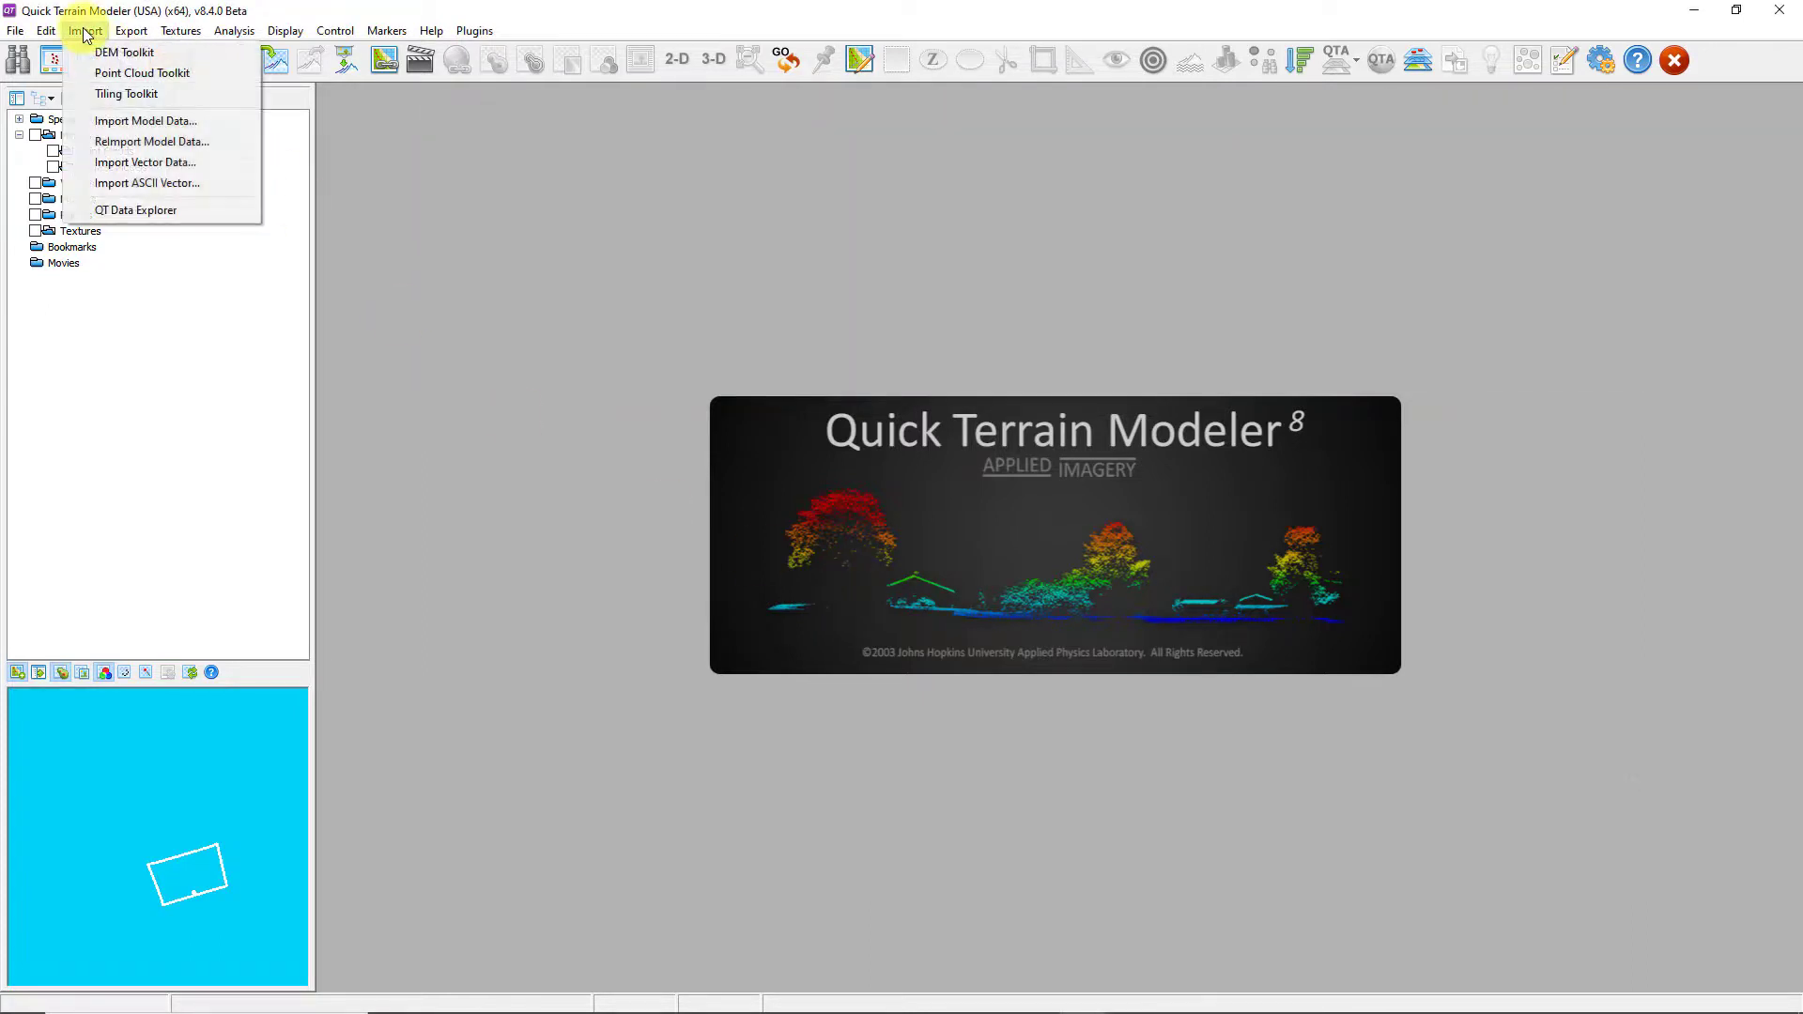
left_click(148, 209)
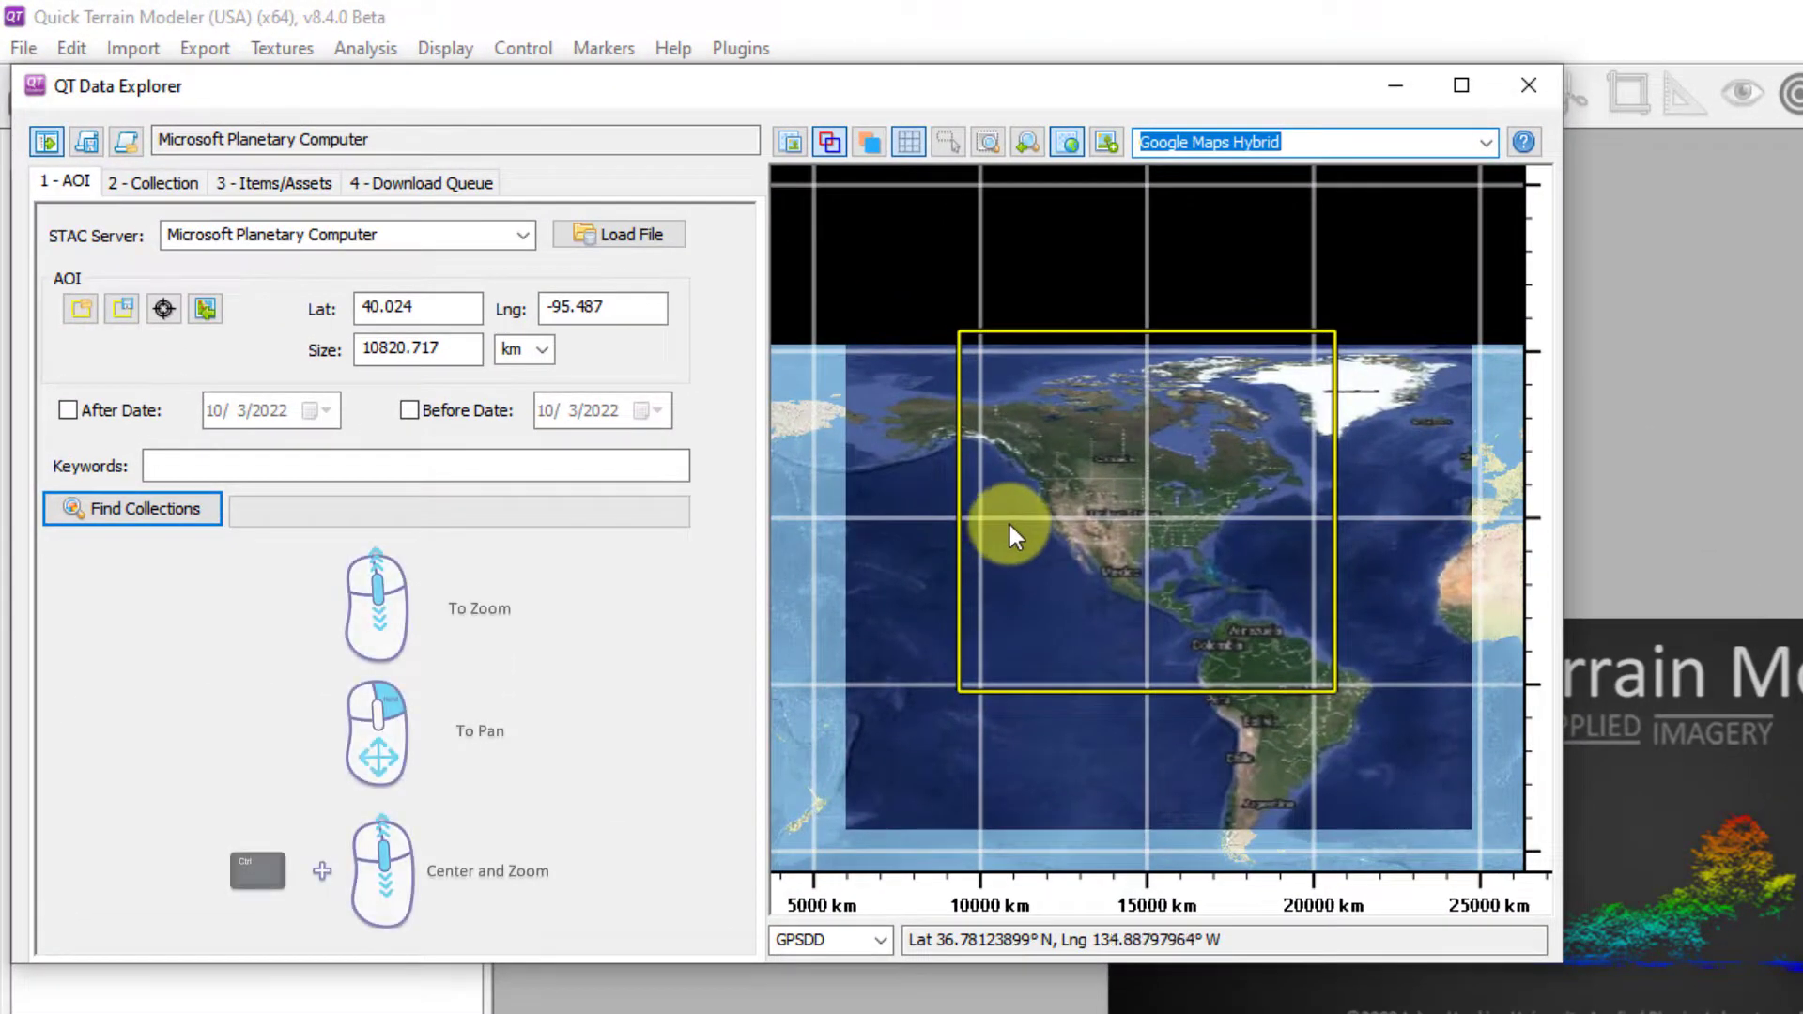
scroll(1288, 520, "down", 5)
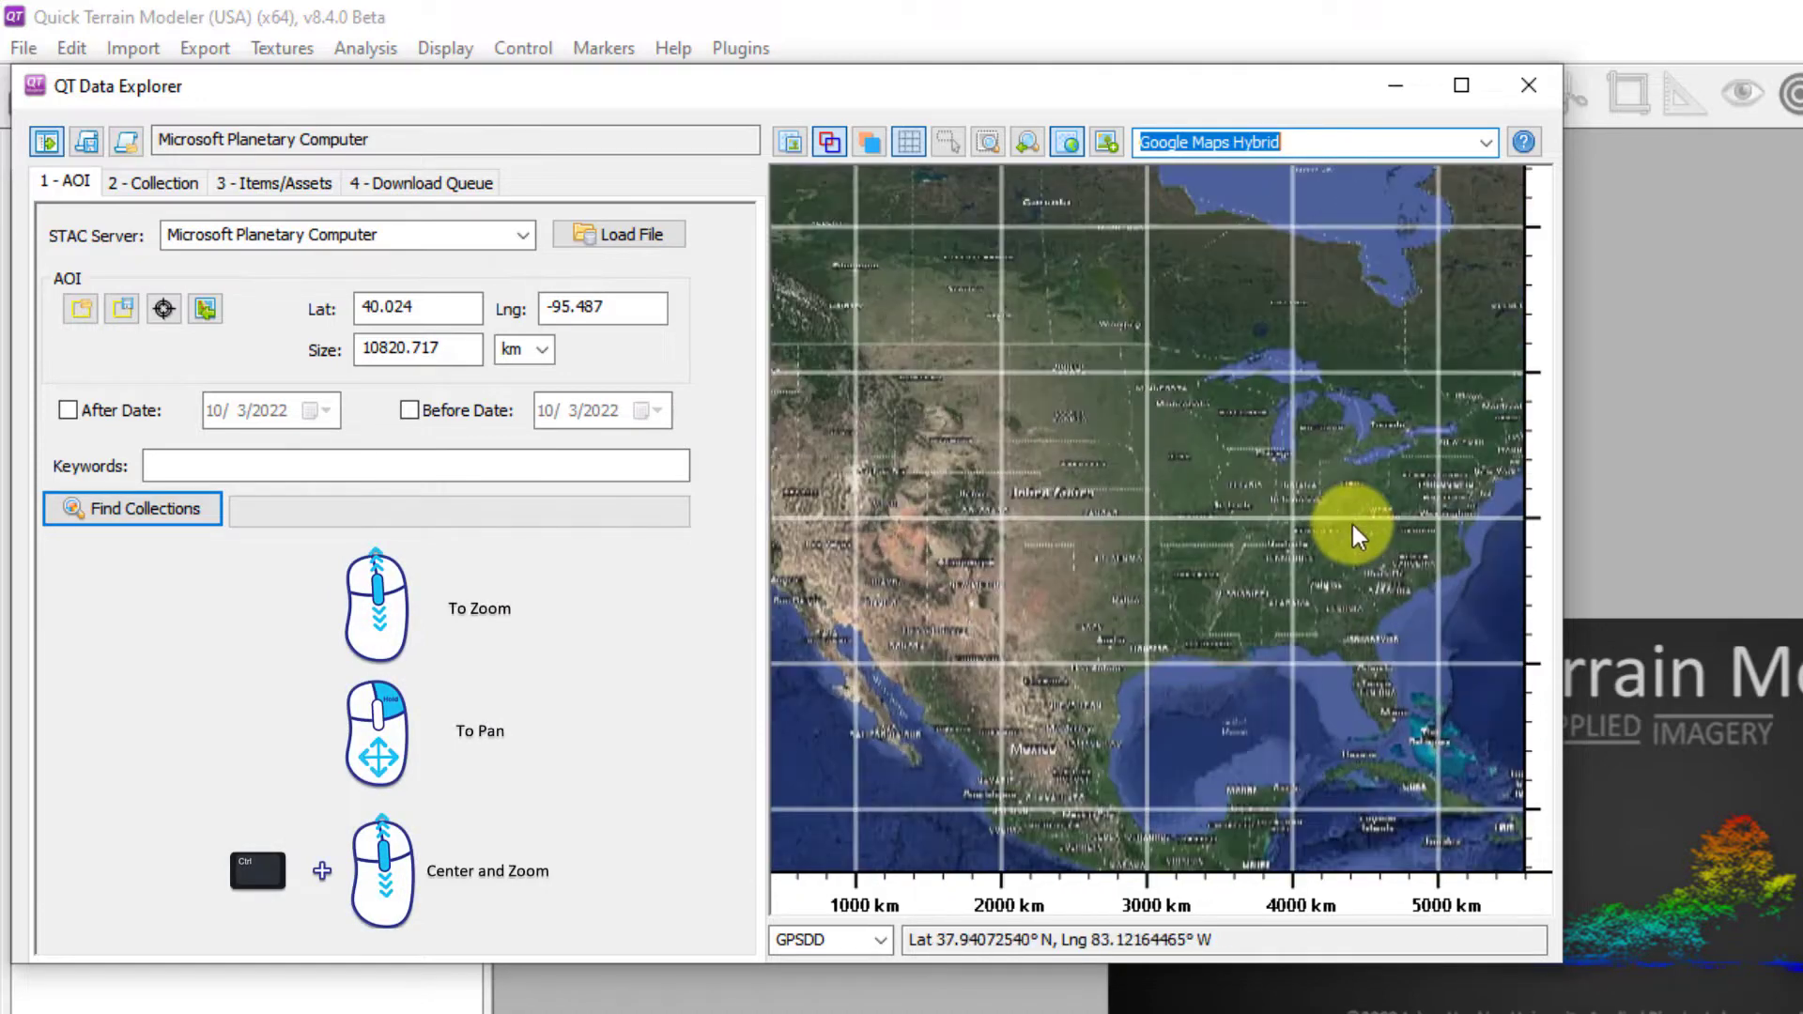
left_click_drag(1352, 526, 1255, 527)
scroll(1307, 532, "down", 3)
right_click_drag(1307, 531, 1178, 559)
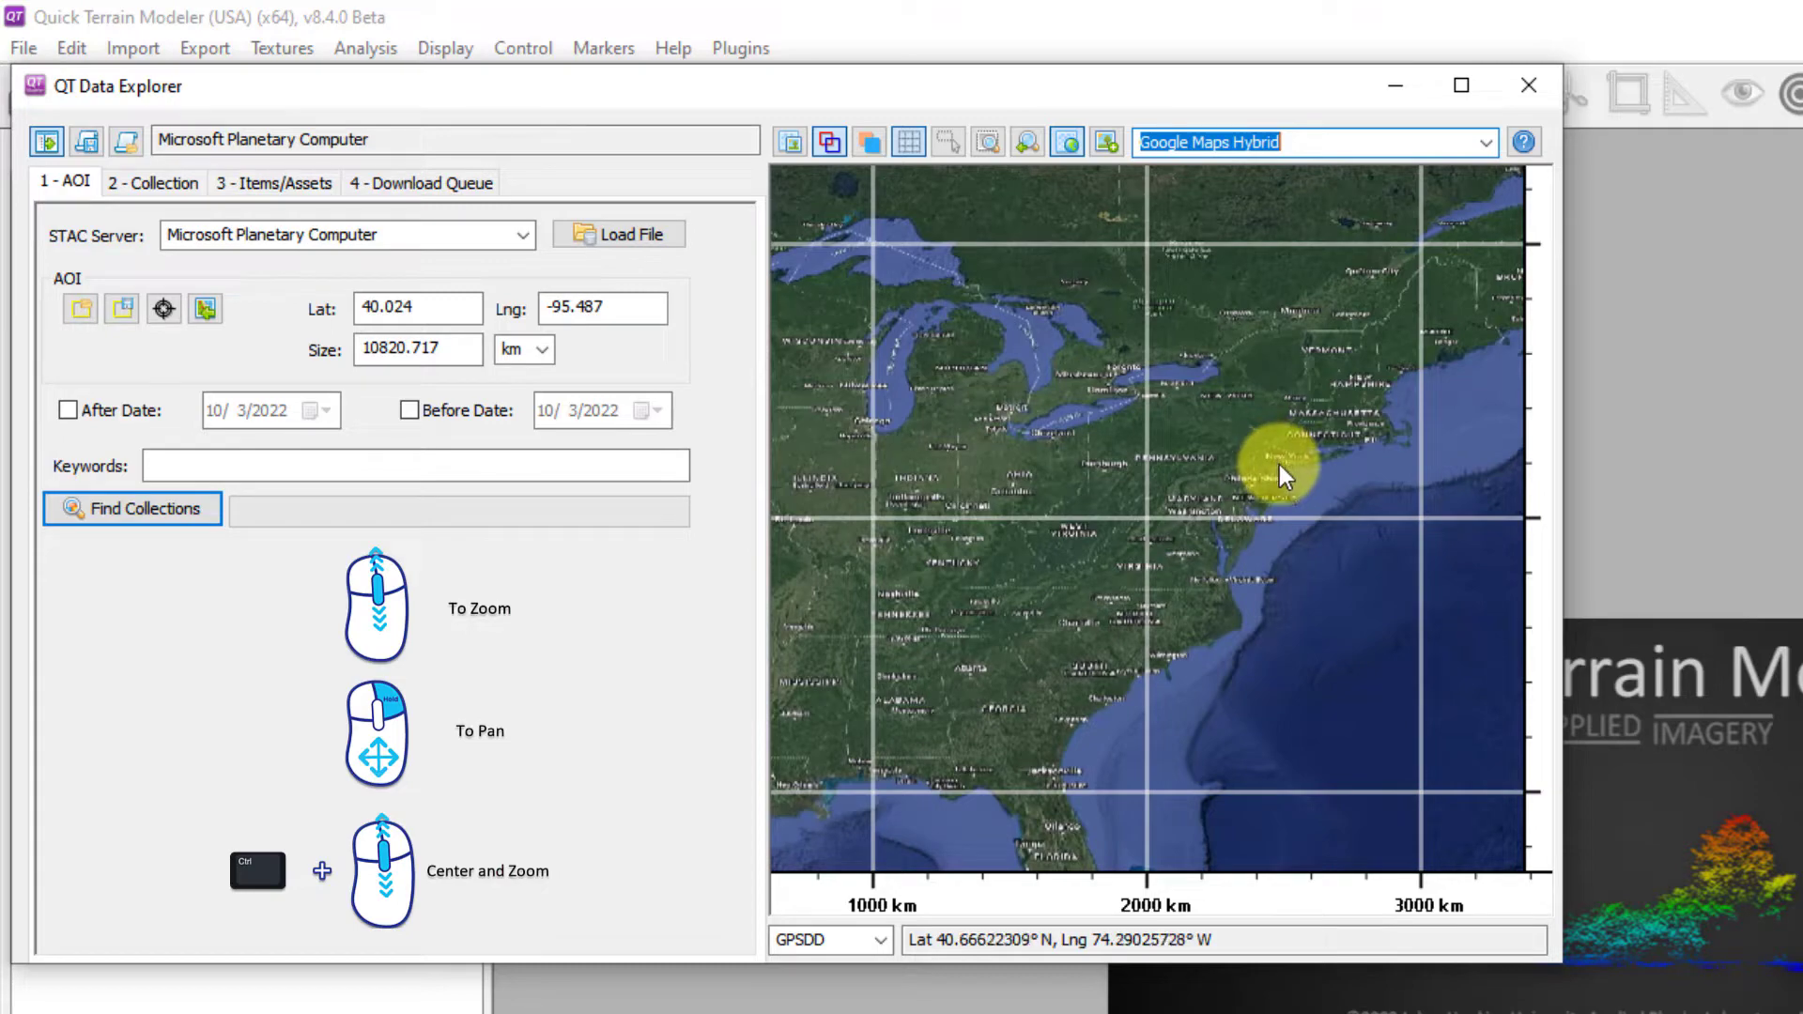
- Zoom into Philadelphia's stadium district, keeping the Google Maps Hybrid basemap and refreshing the imagery
scroll(1251, 507, "up", 2)
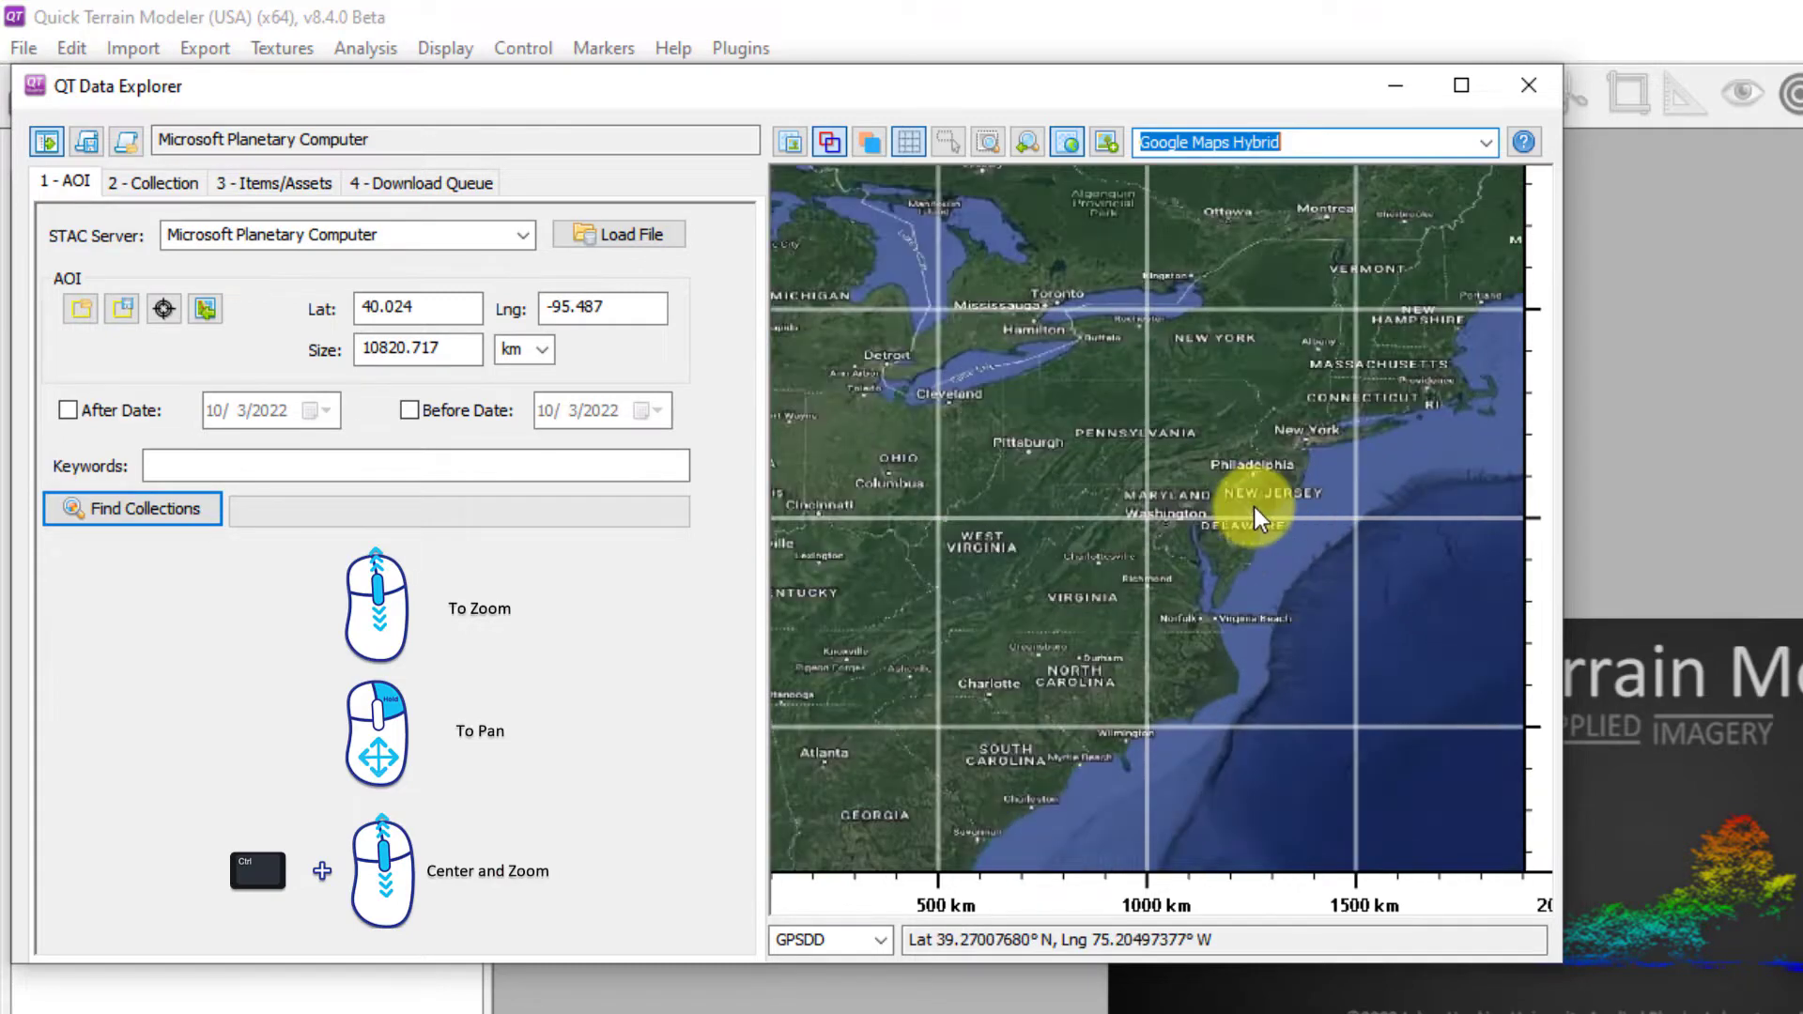
scroll(1253, 505, "up", 8)
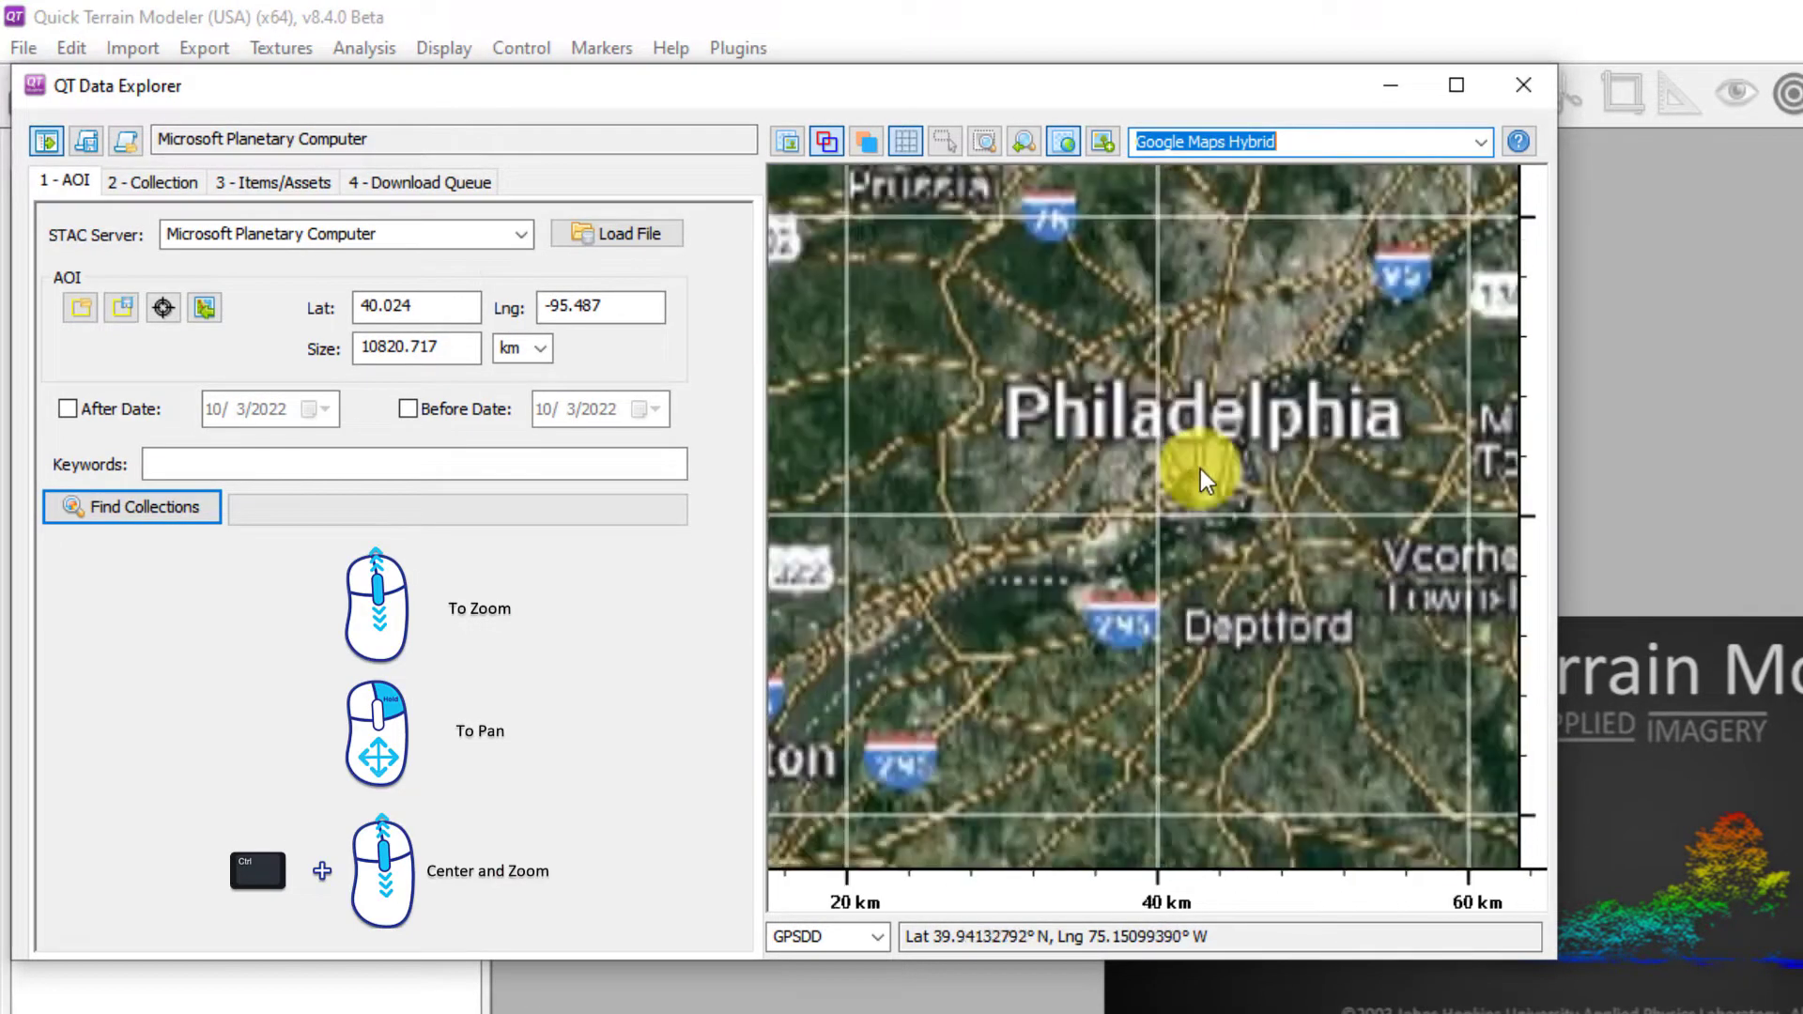
scroll(1204, 481, "up", 7)
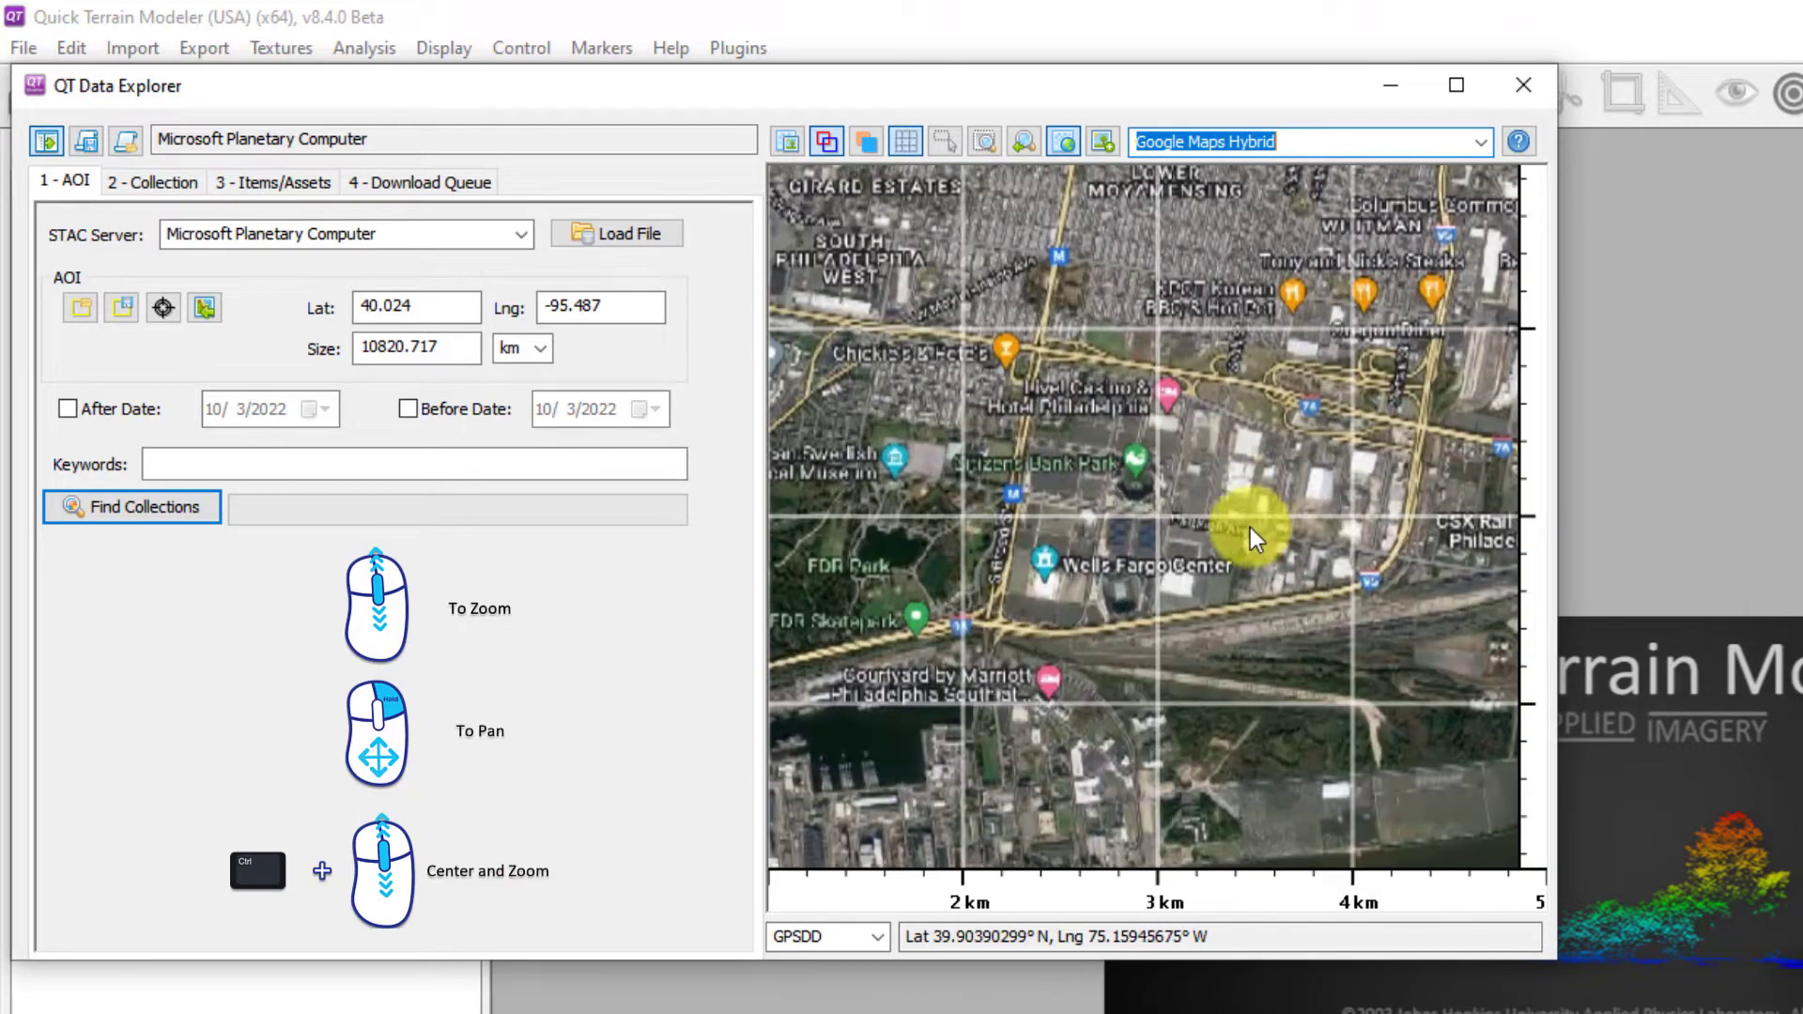
scroll(1249, 527, "up", 2)
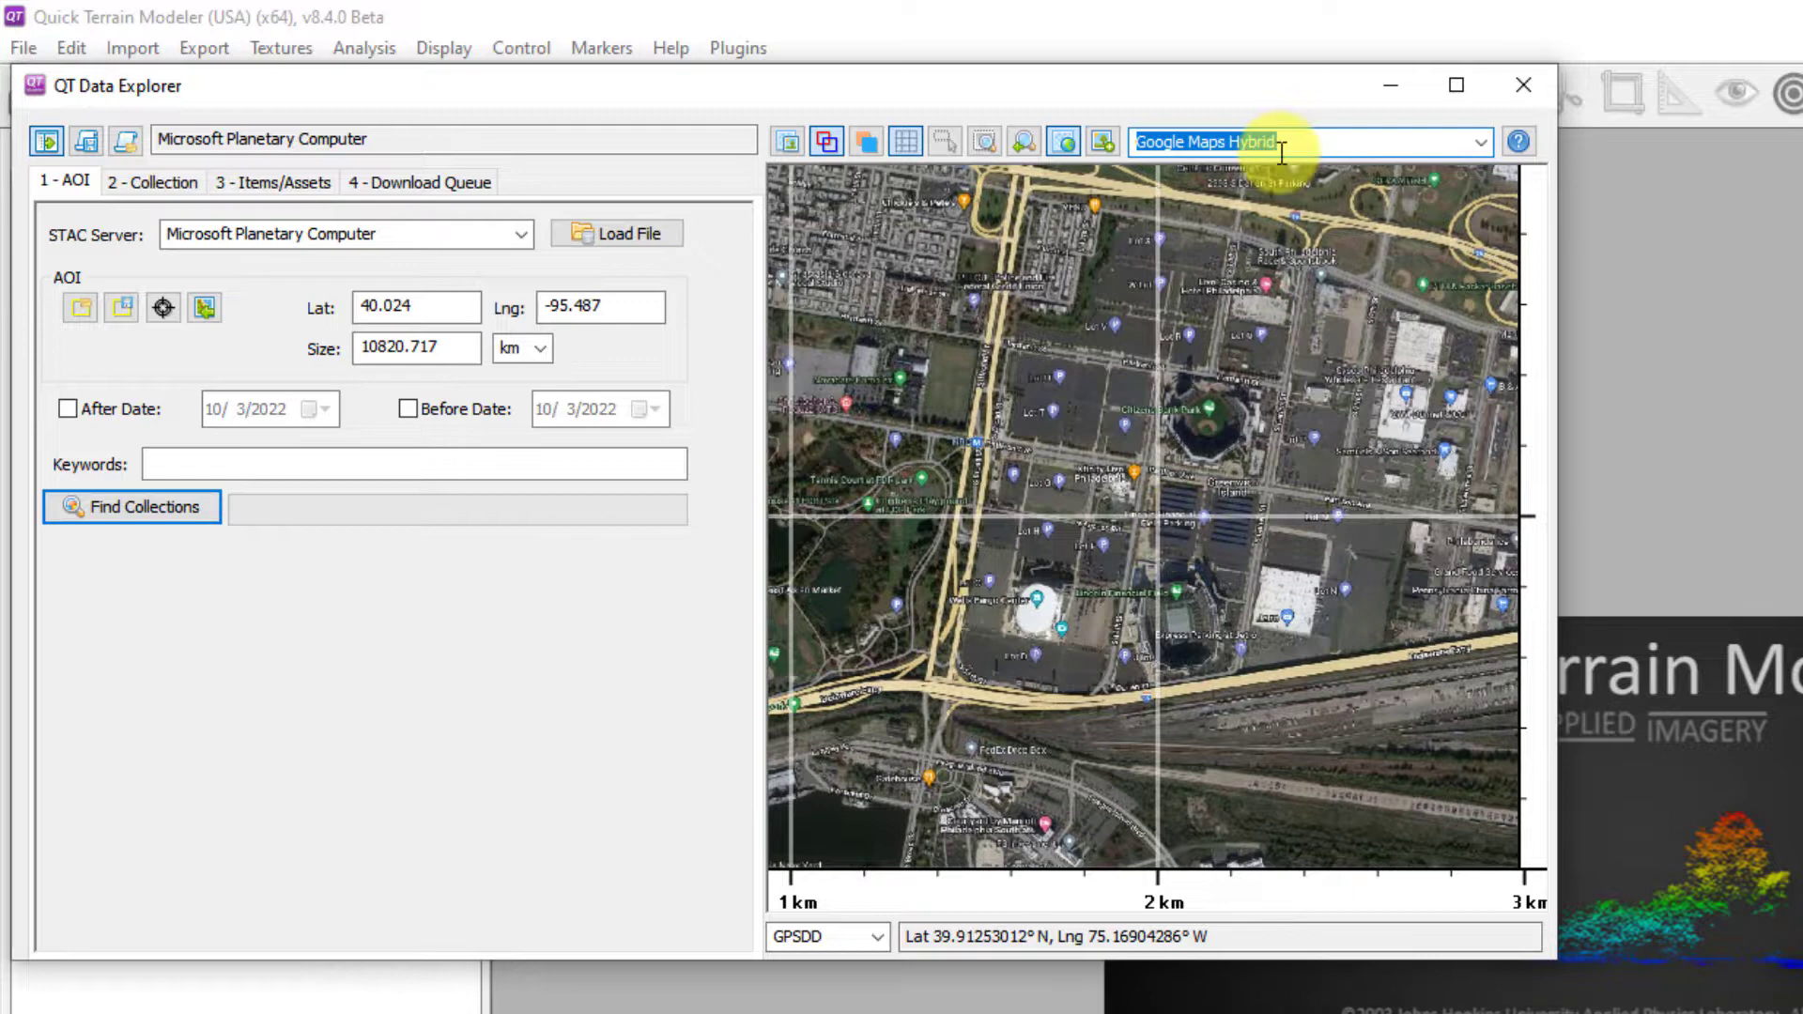
left_click(1479, 143)
left_click(1164, 186)
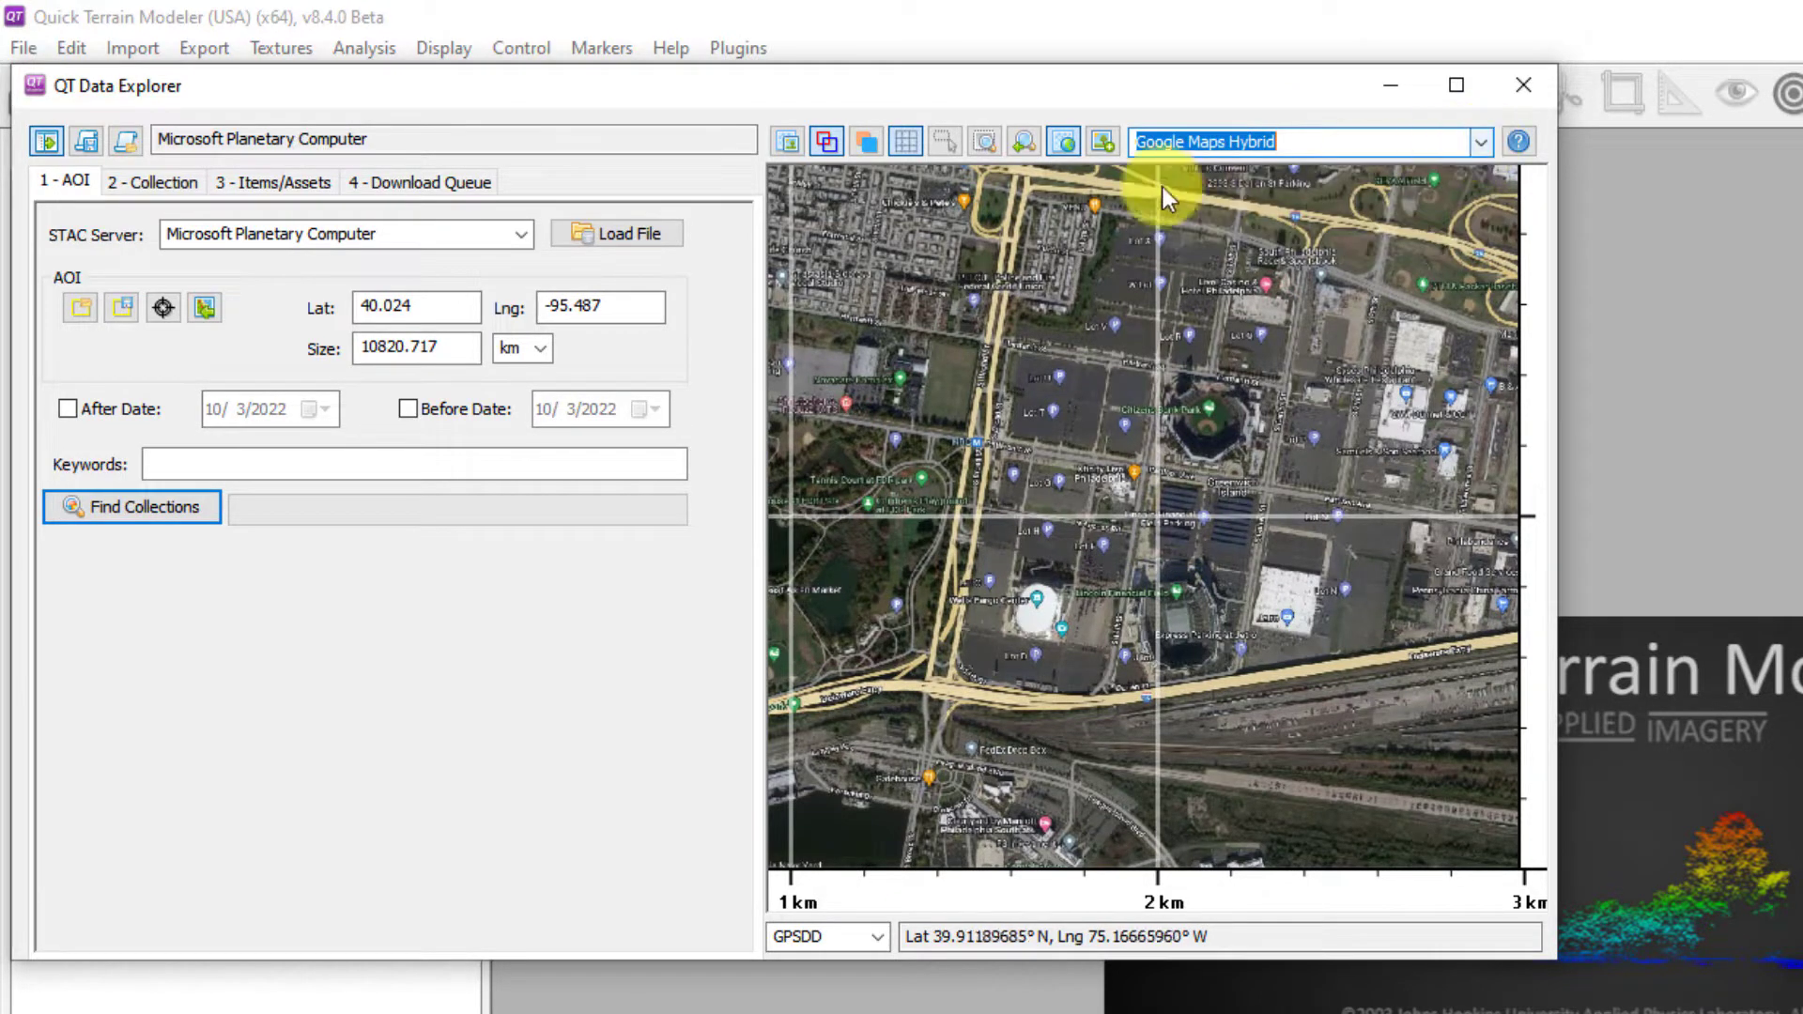
left_click(1067, 143)
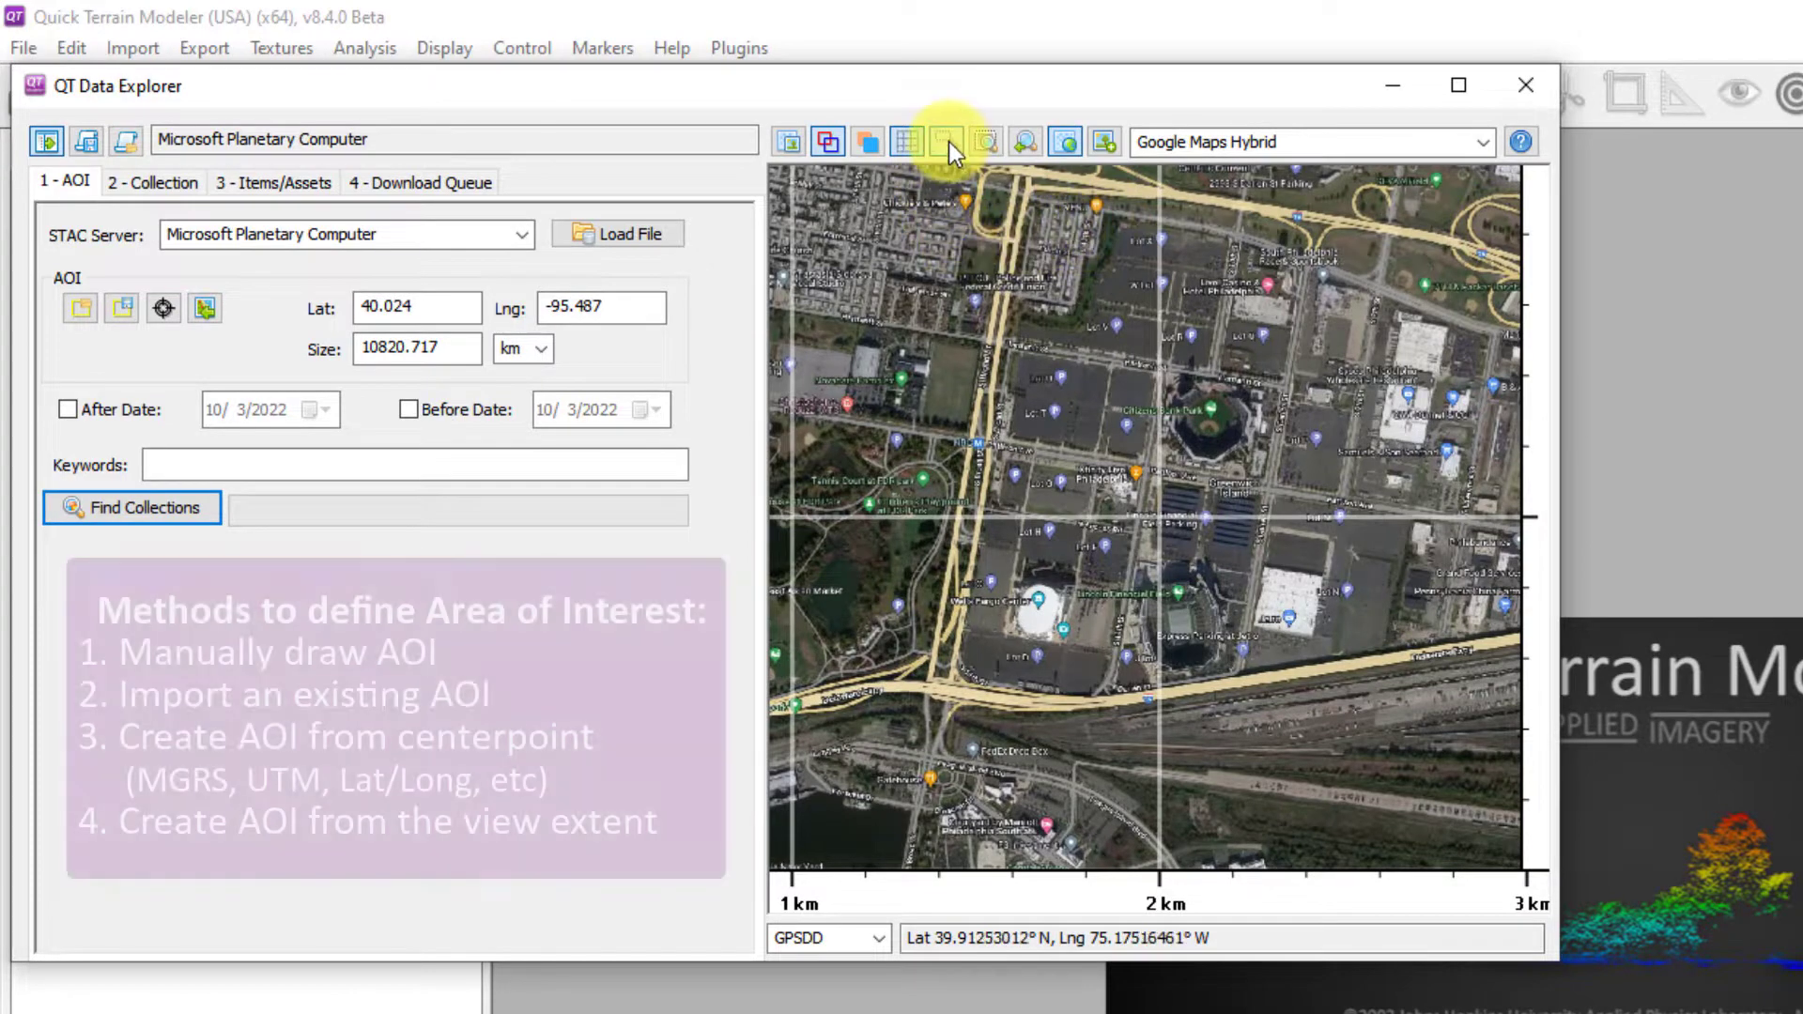
- Draw an area-of-interest box over the stadiums and nudge it into place
left_click(946, 141)
mouse_move(883, 249)
left_mouse_down()
mouse_move(1208, 435)
mouse_move(1412, 748)
left_mouse_up()
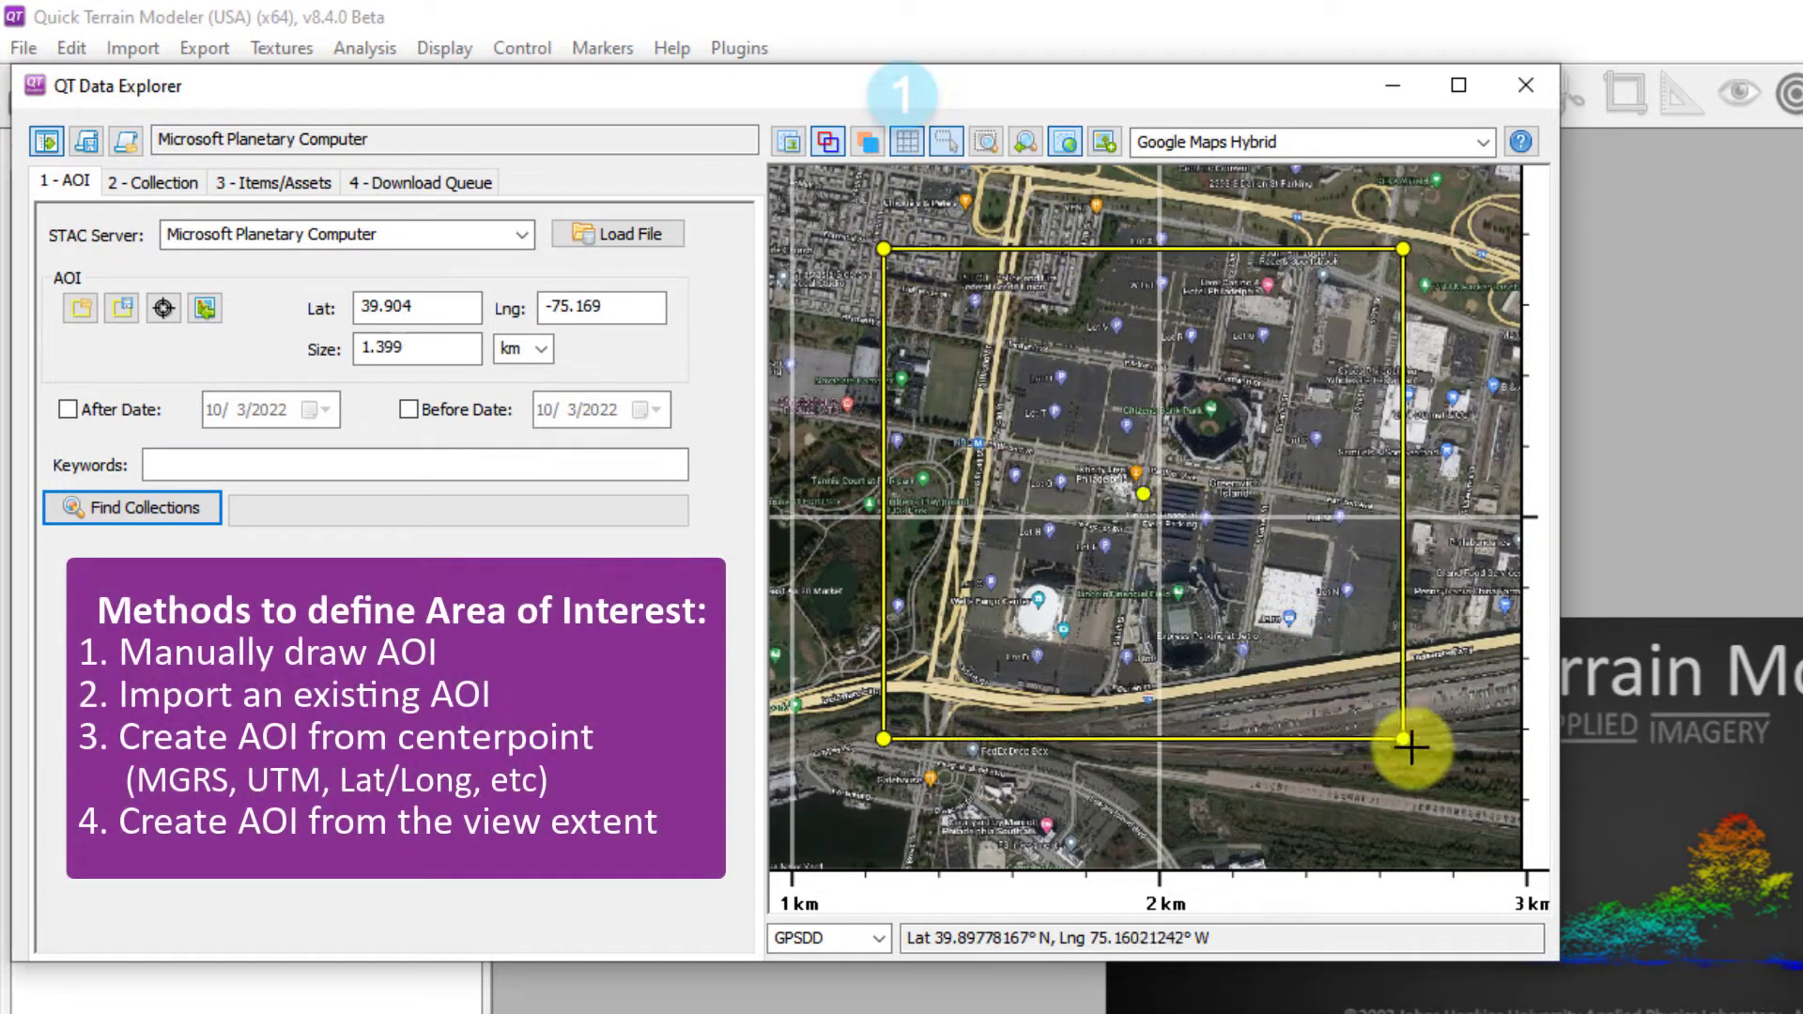
left_click_drag(1402, 666, 1384, 268)
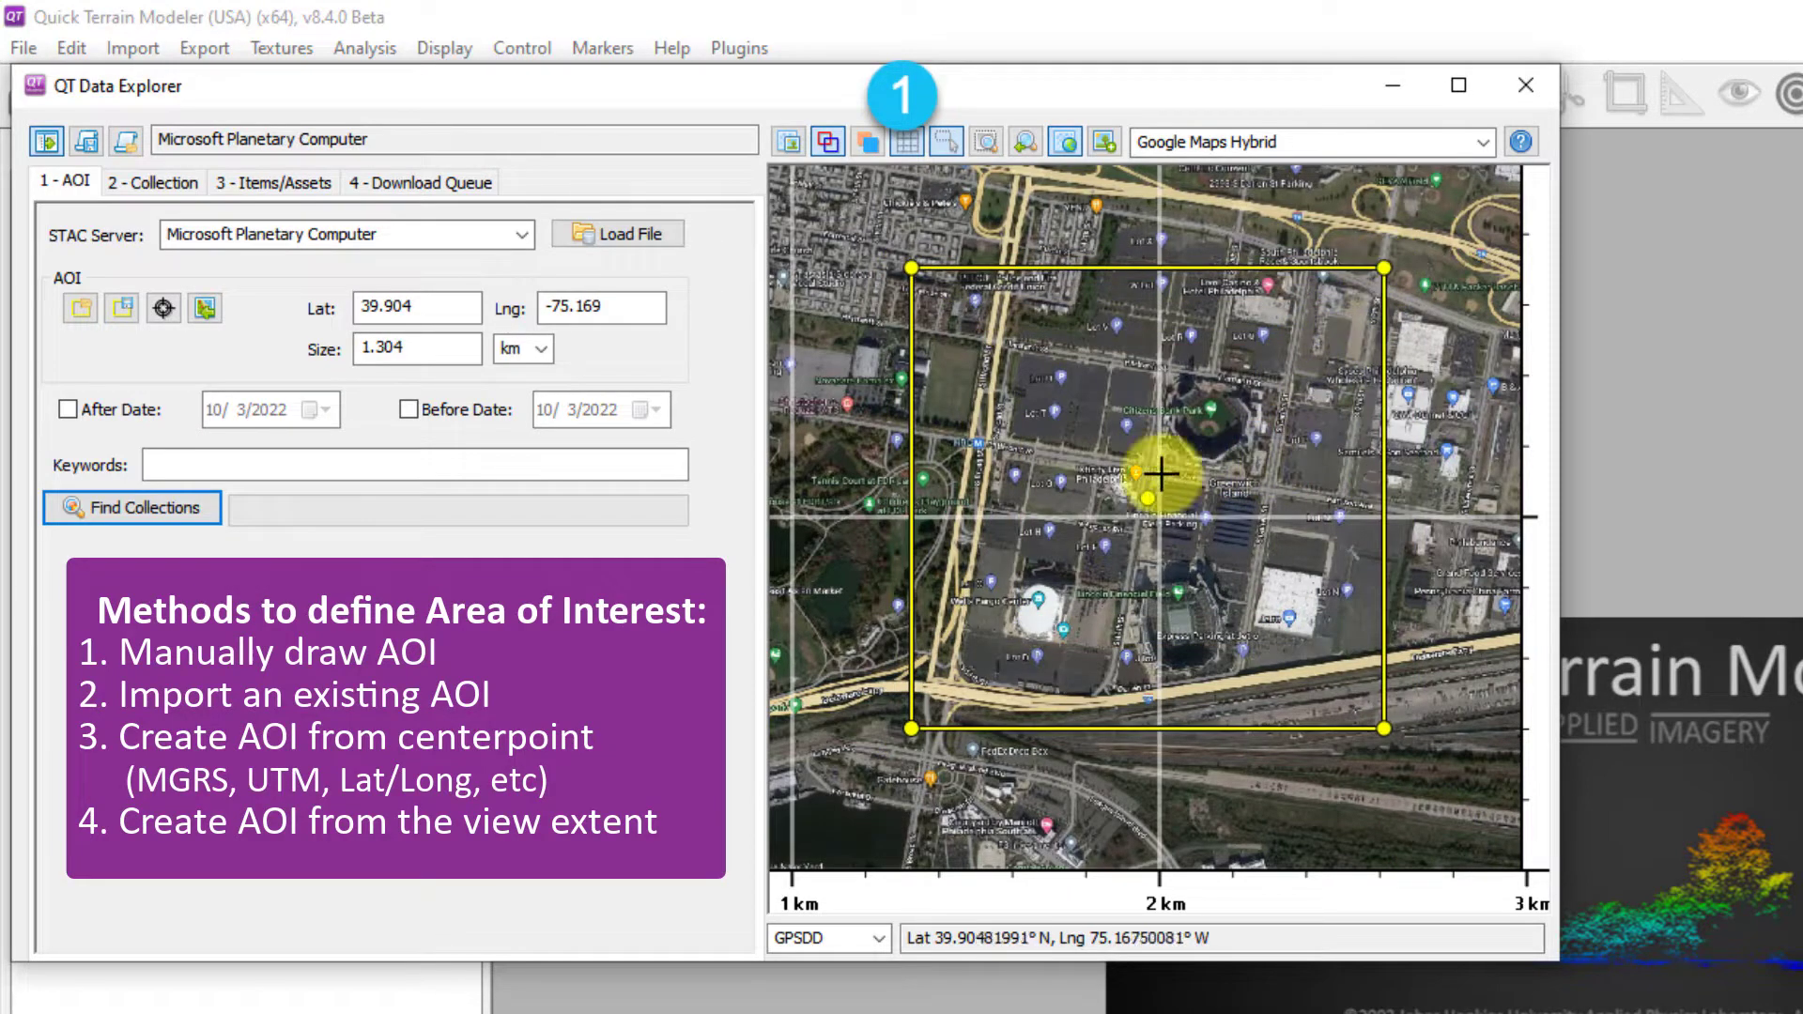
mouse_move(1152, 500)
left_mouse_down()
mouse_move(1211, 595)
mouse_move(1288, 483)
mouse_move(1147, 419)
mouse_move(1030, 519)
mouse_move(1192, 559)
mouse_move(1199, 402)
mouse_move(1111, 498)
mouse_move(1181, 507)
left_mouse_up()
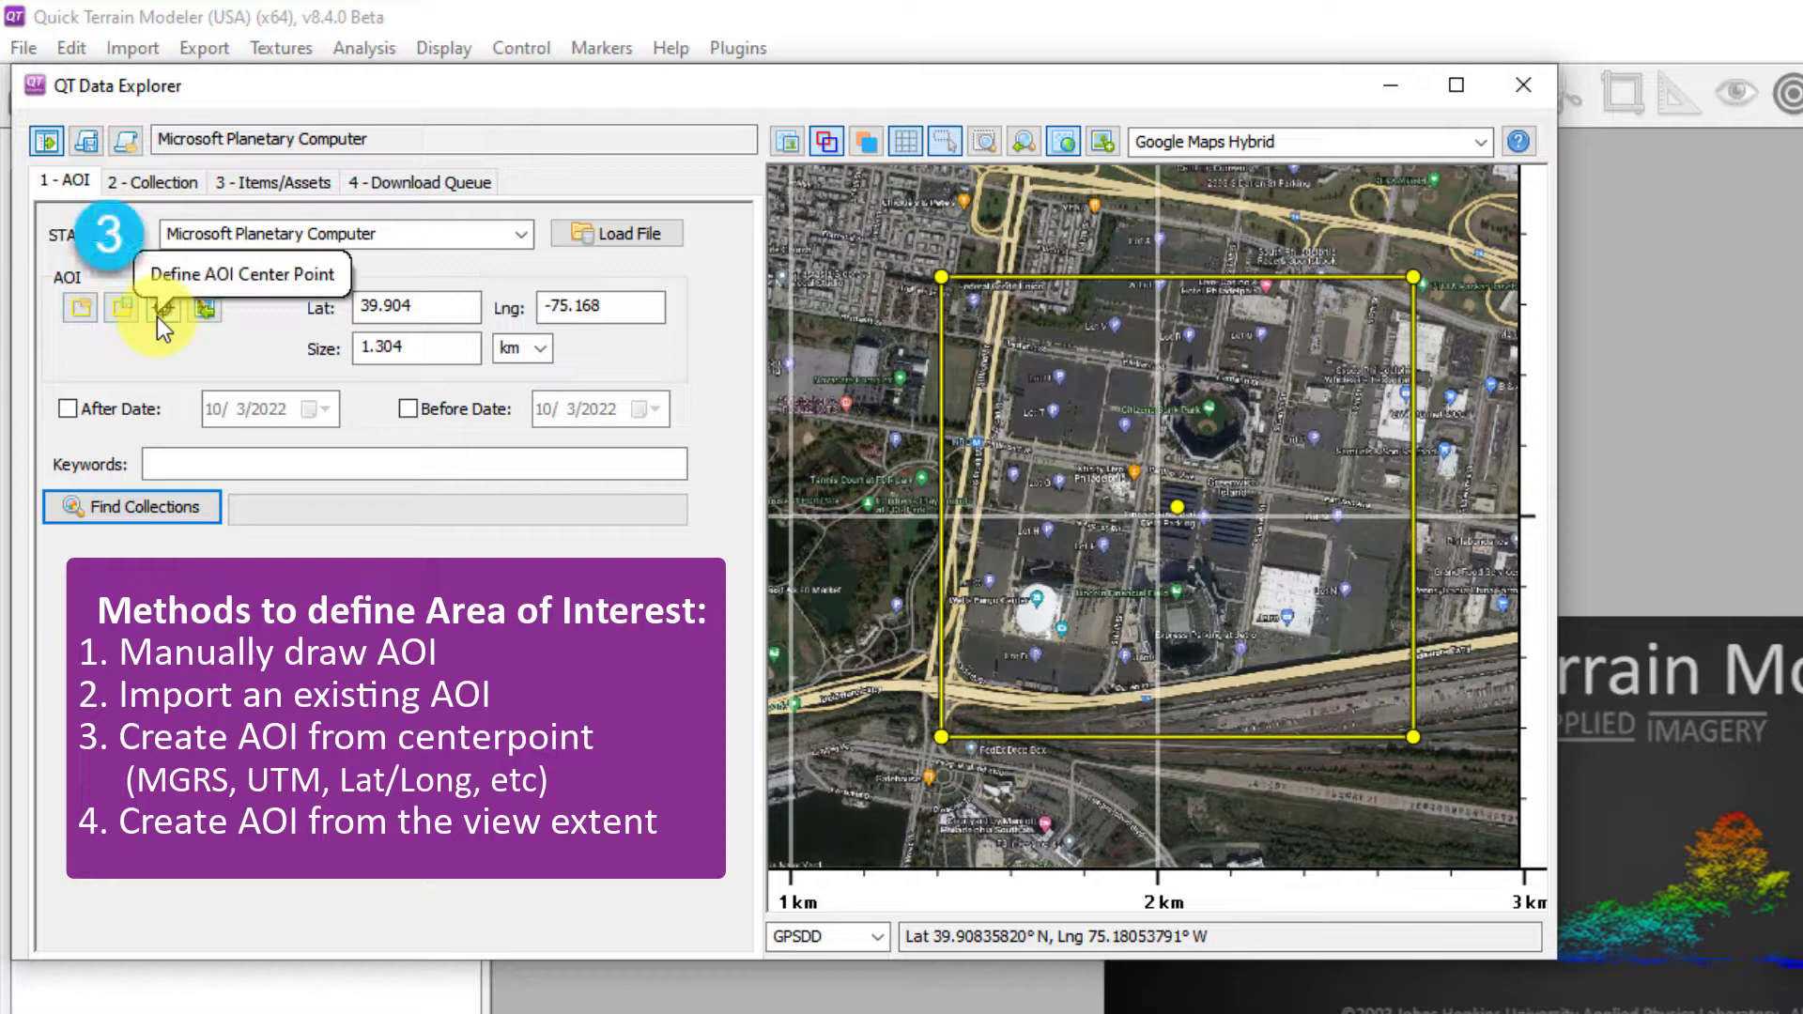
- Set the area of interest to the view extent, then shrink it to about 1.138 km
left_click(205, 308)
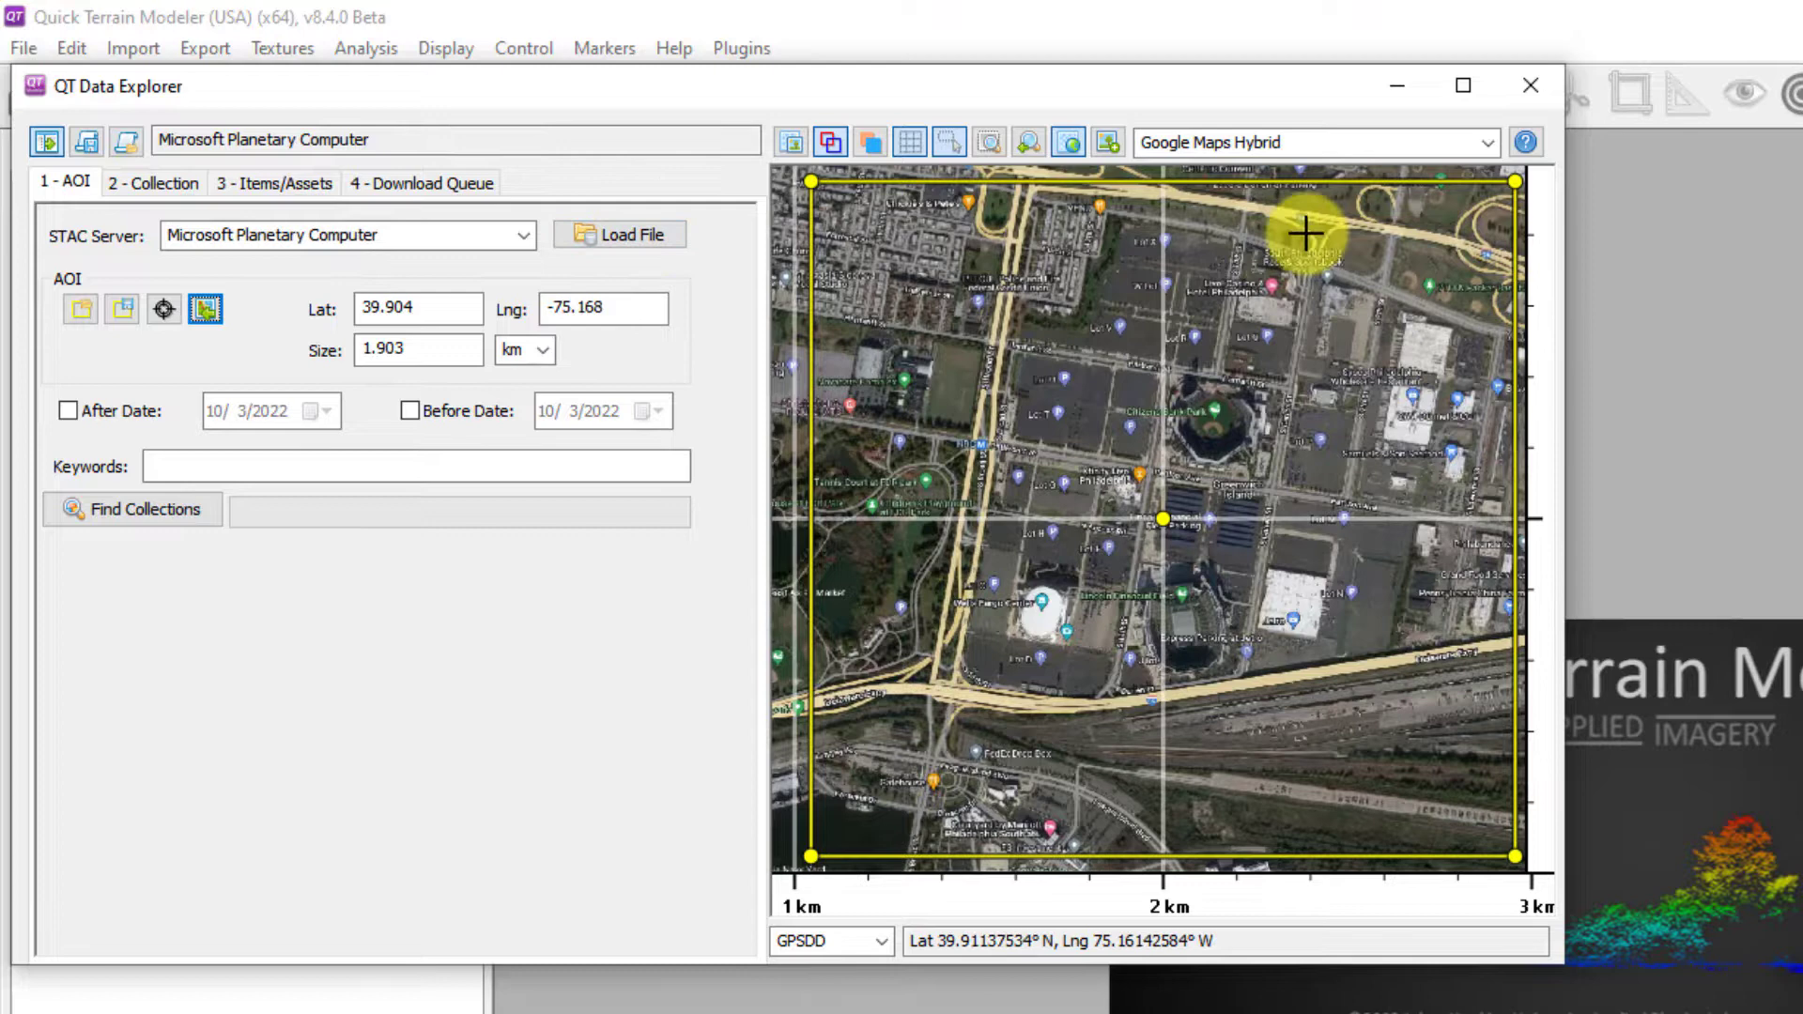
left_click_drag(1515, 183, 1398, 317)
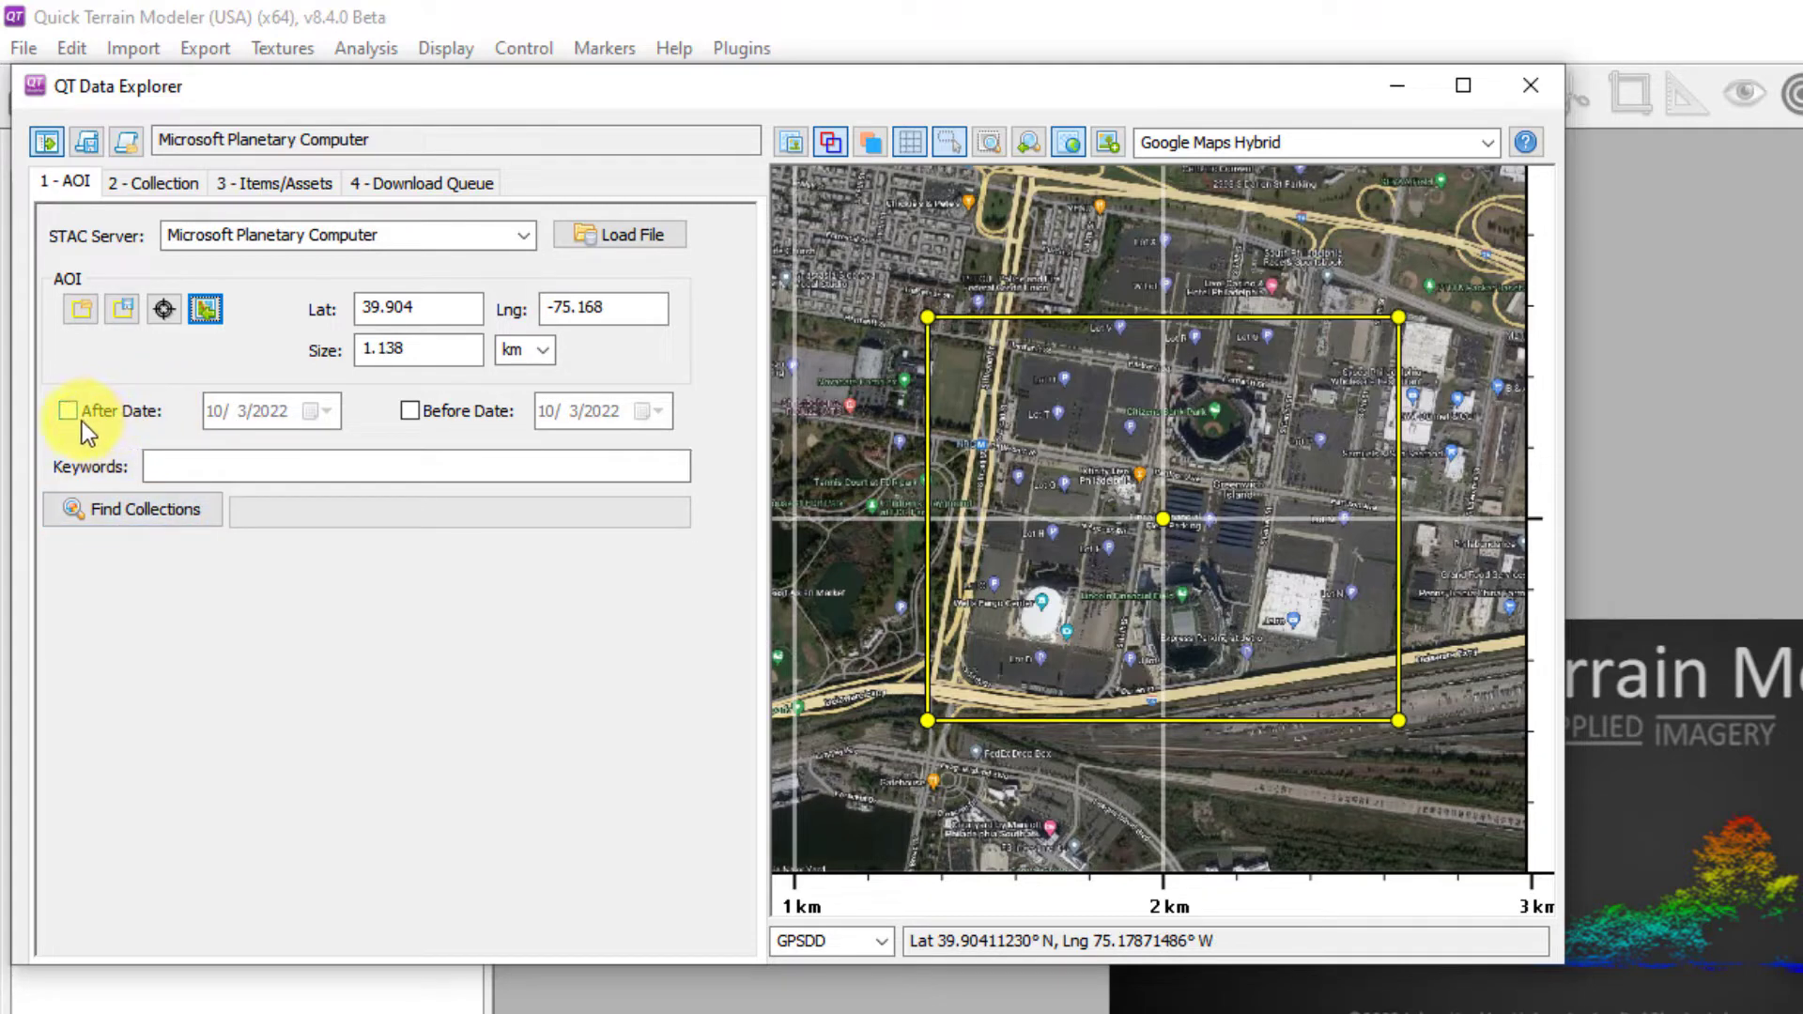
left_click(190, 464)
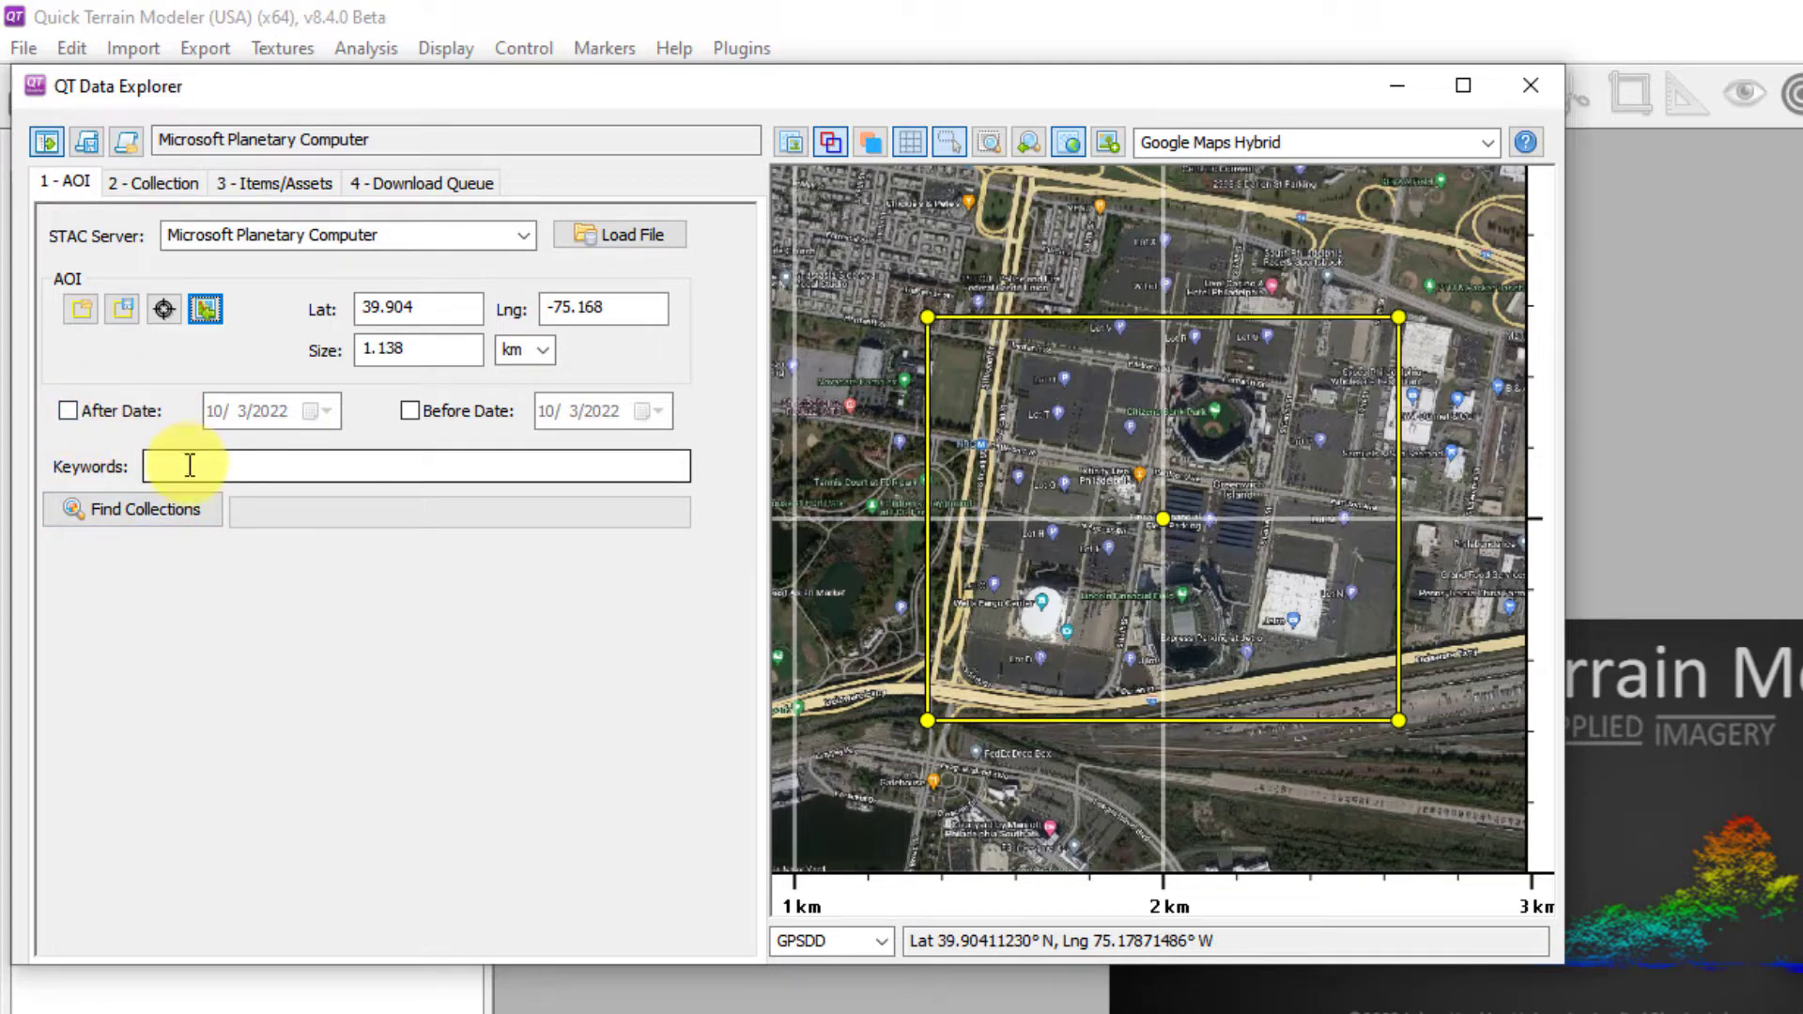
- Find collections for the area and select USGS 3DEP Lidar Point Cloud plus Digital Surface Model
left_click(129, 507)
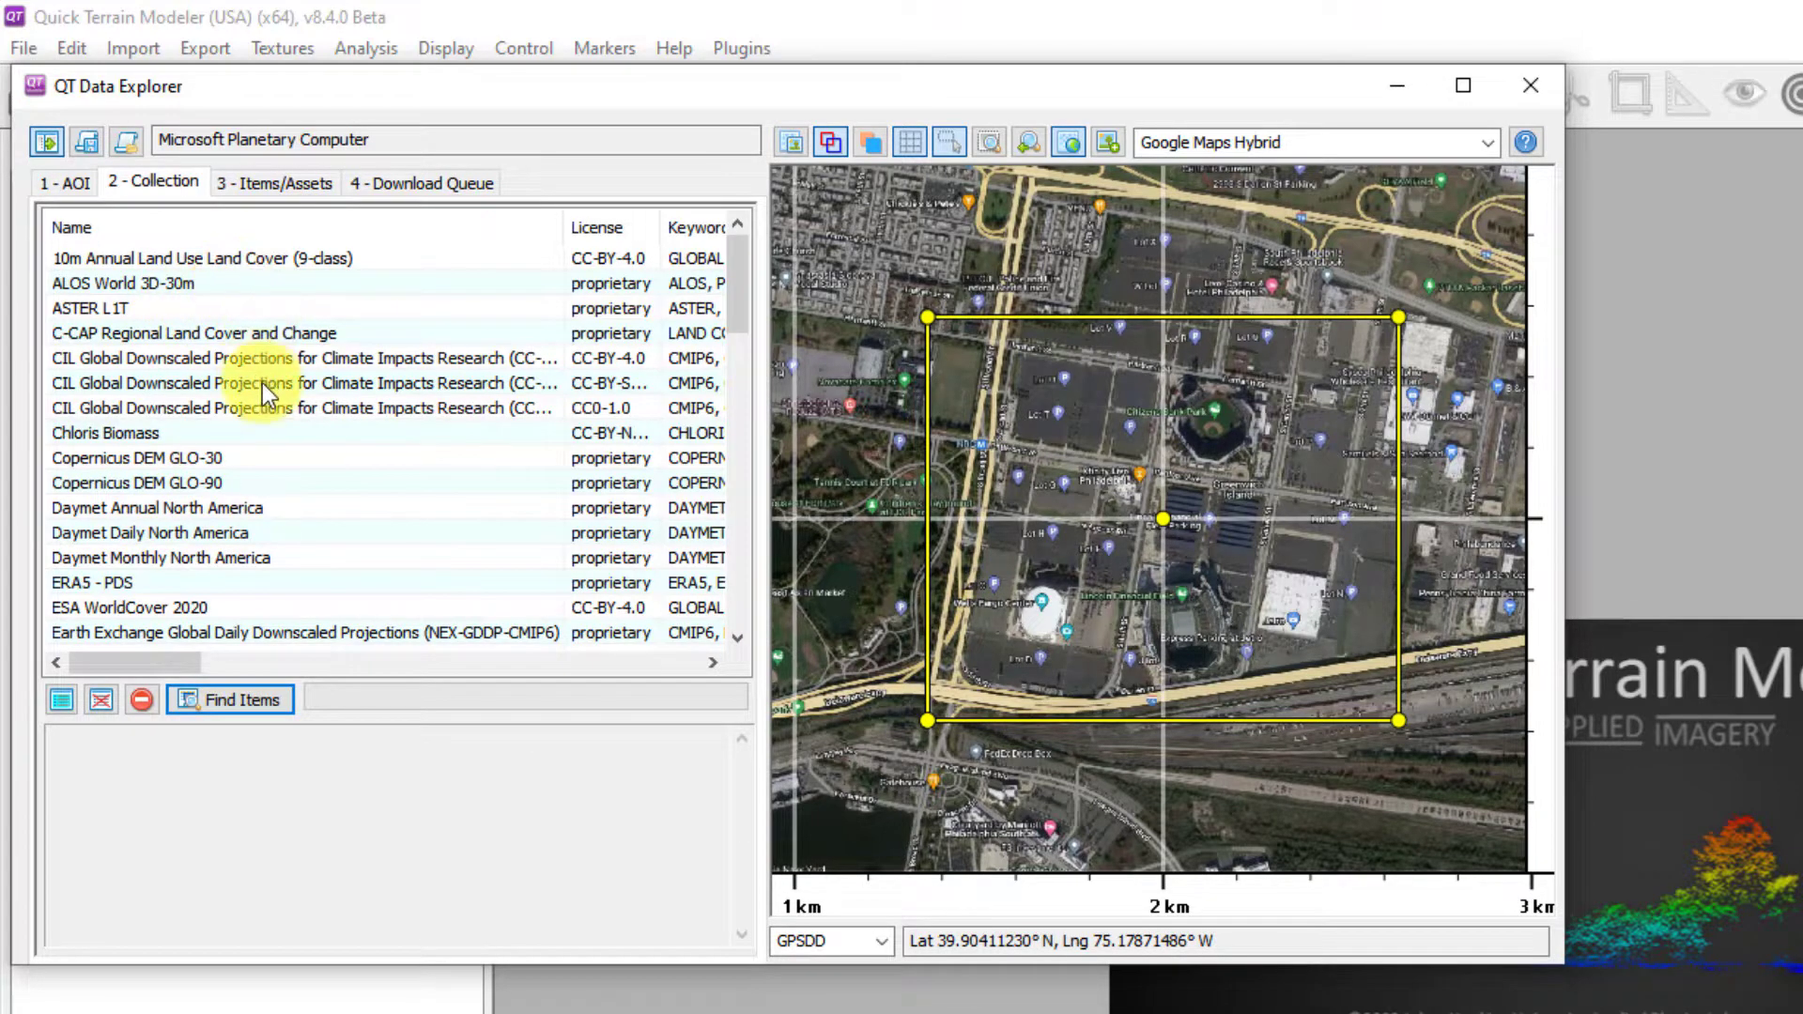
scroll(263, 385, "down", 4)
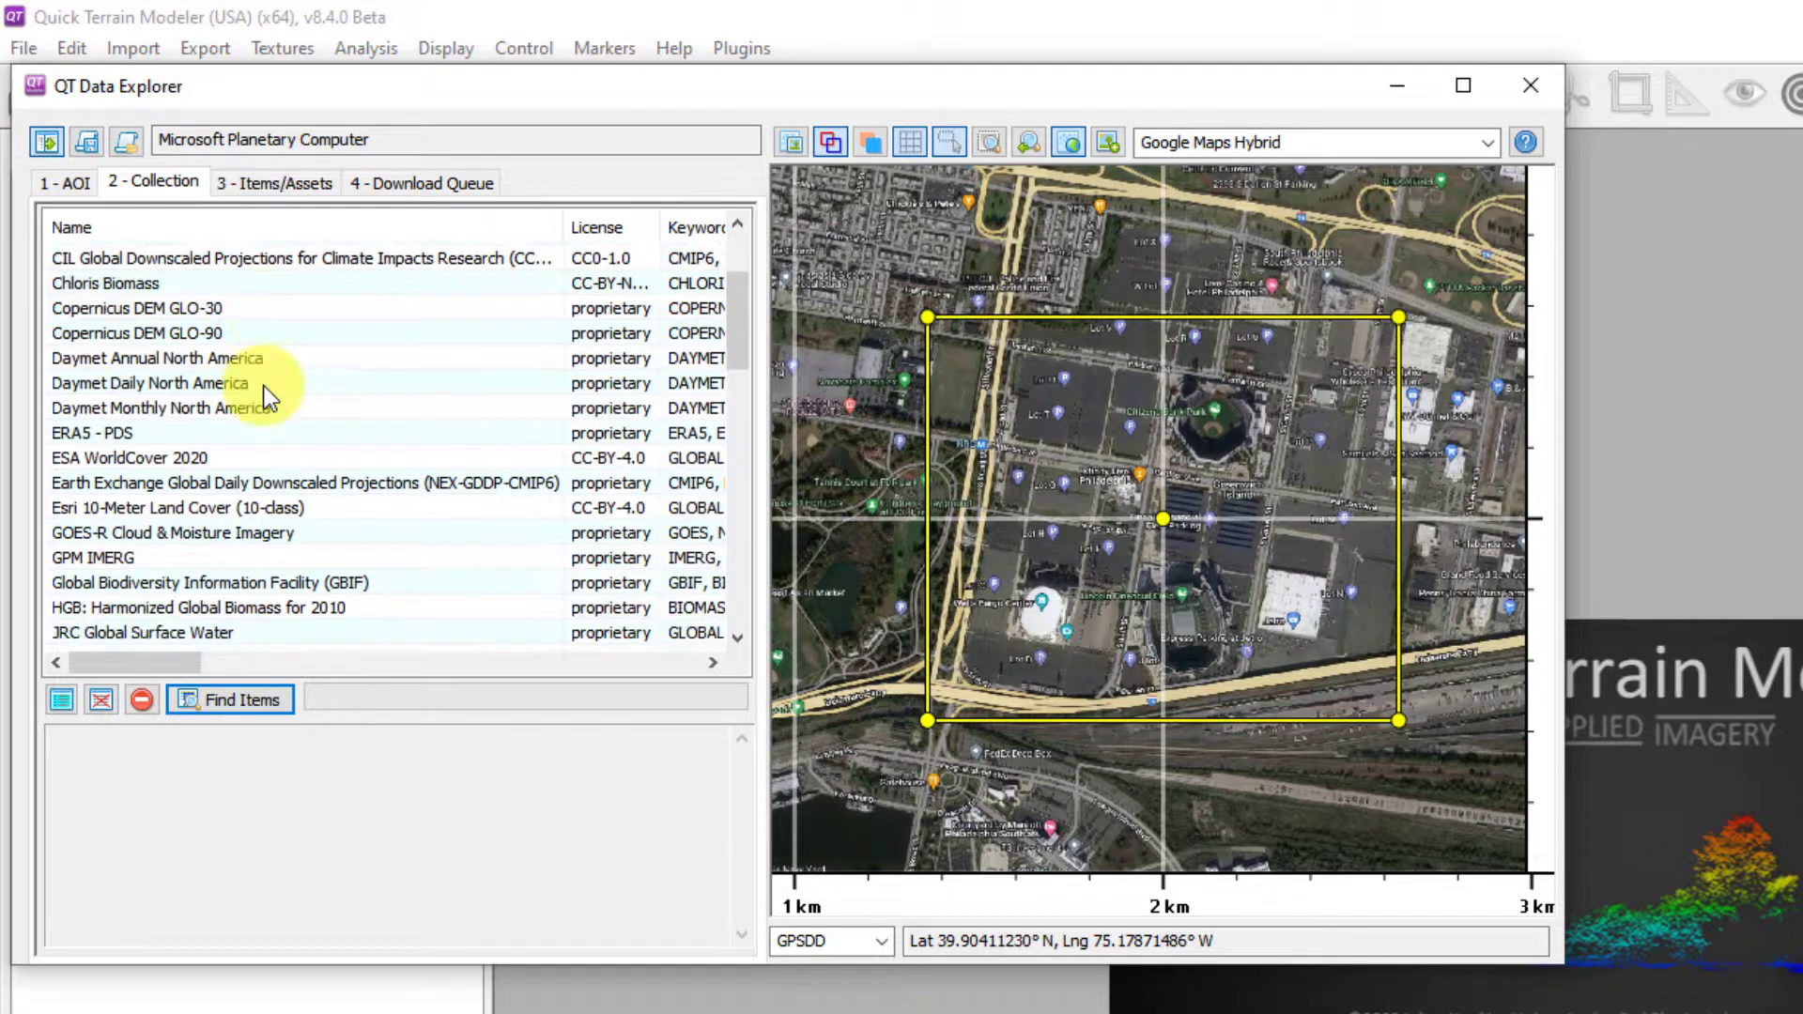
scroll(268, 383, "down", 1)
scroll(268, 383, "down", 6)
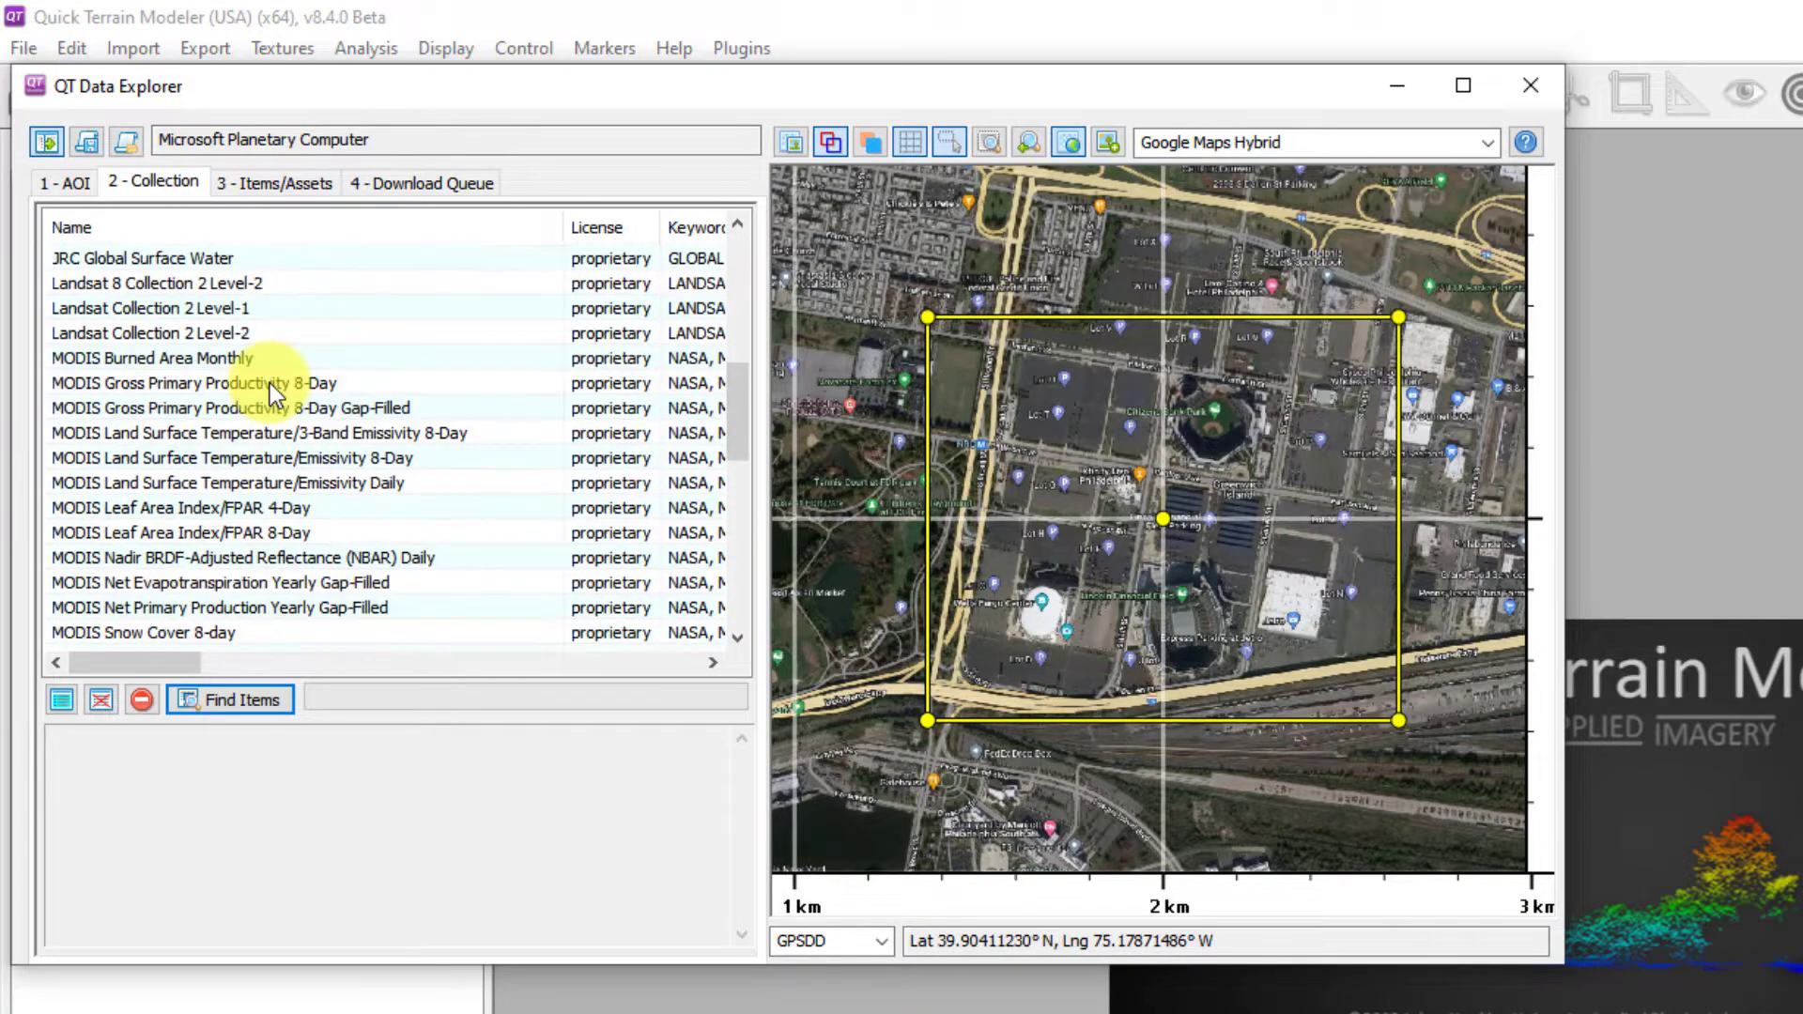
scroll(268, 383, "down", 4)
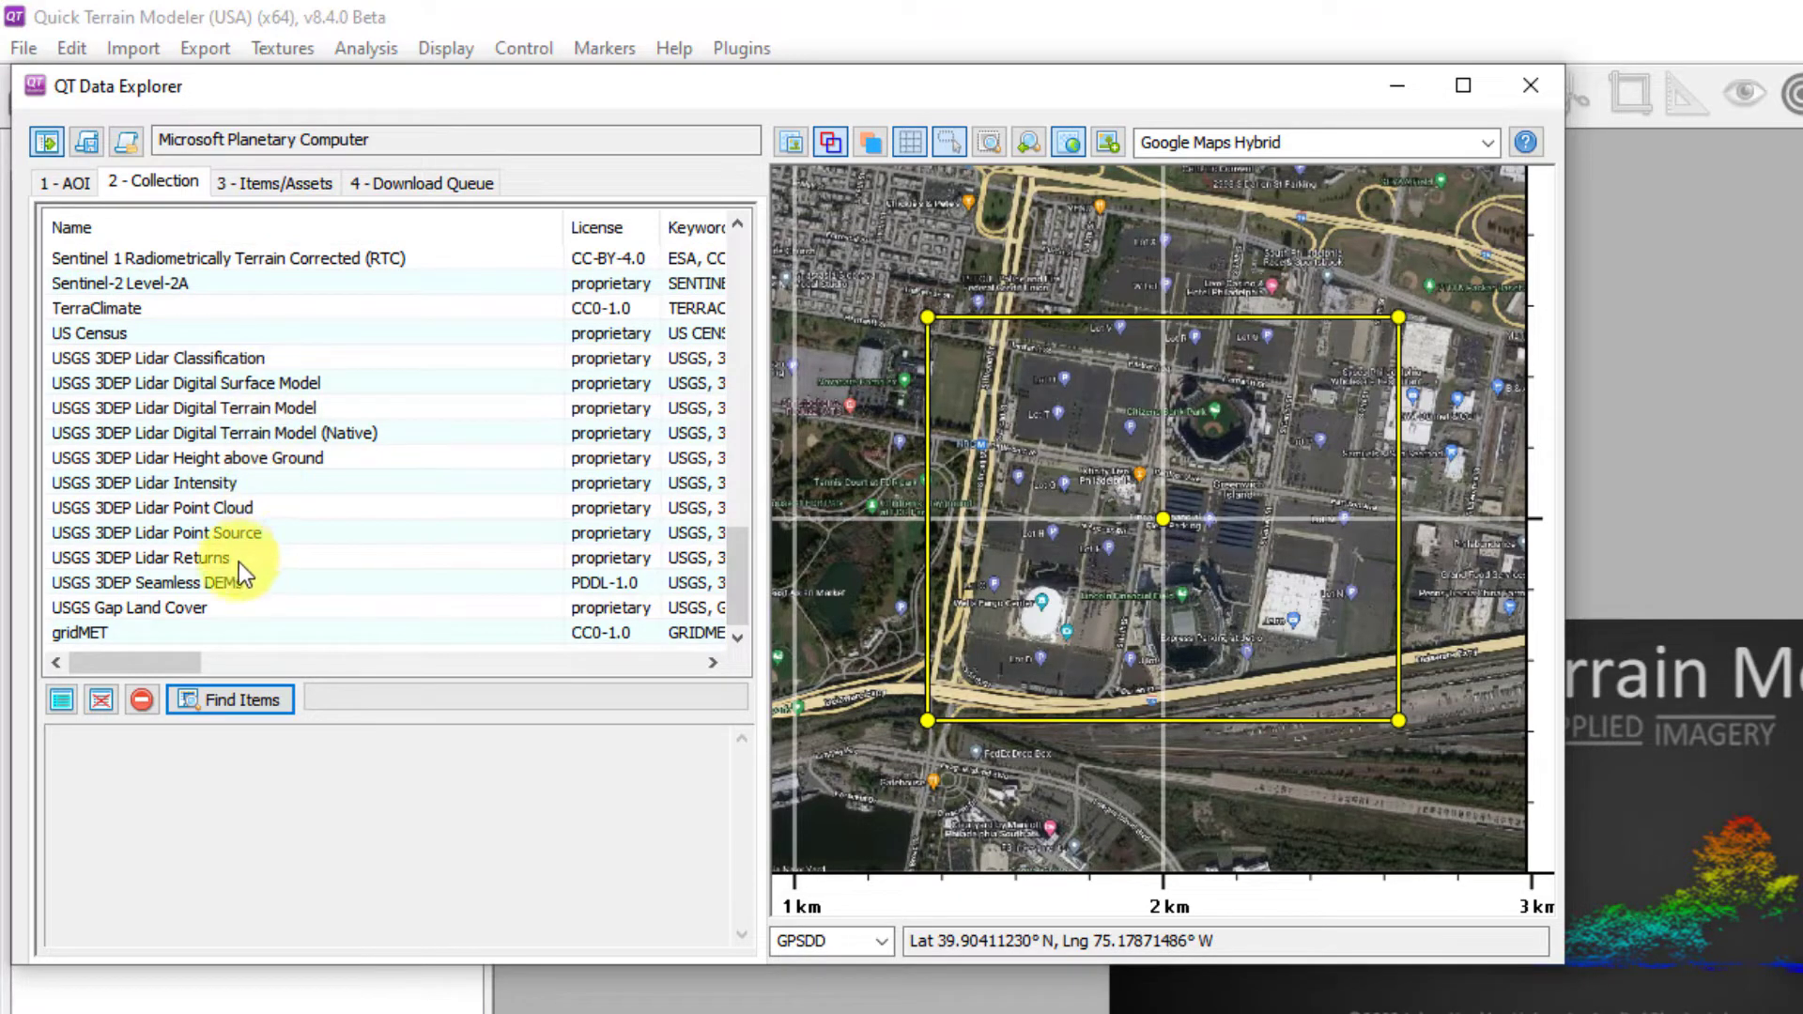
left_click(263, 508)
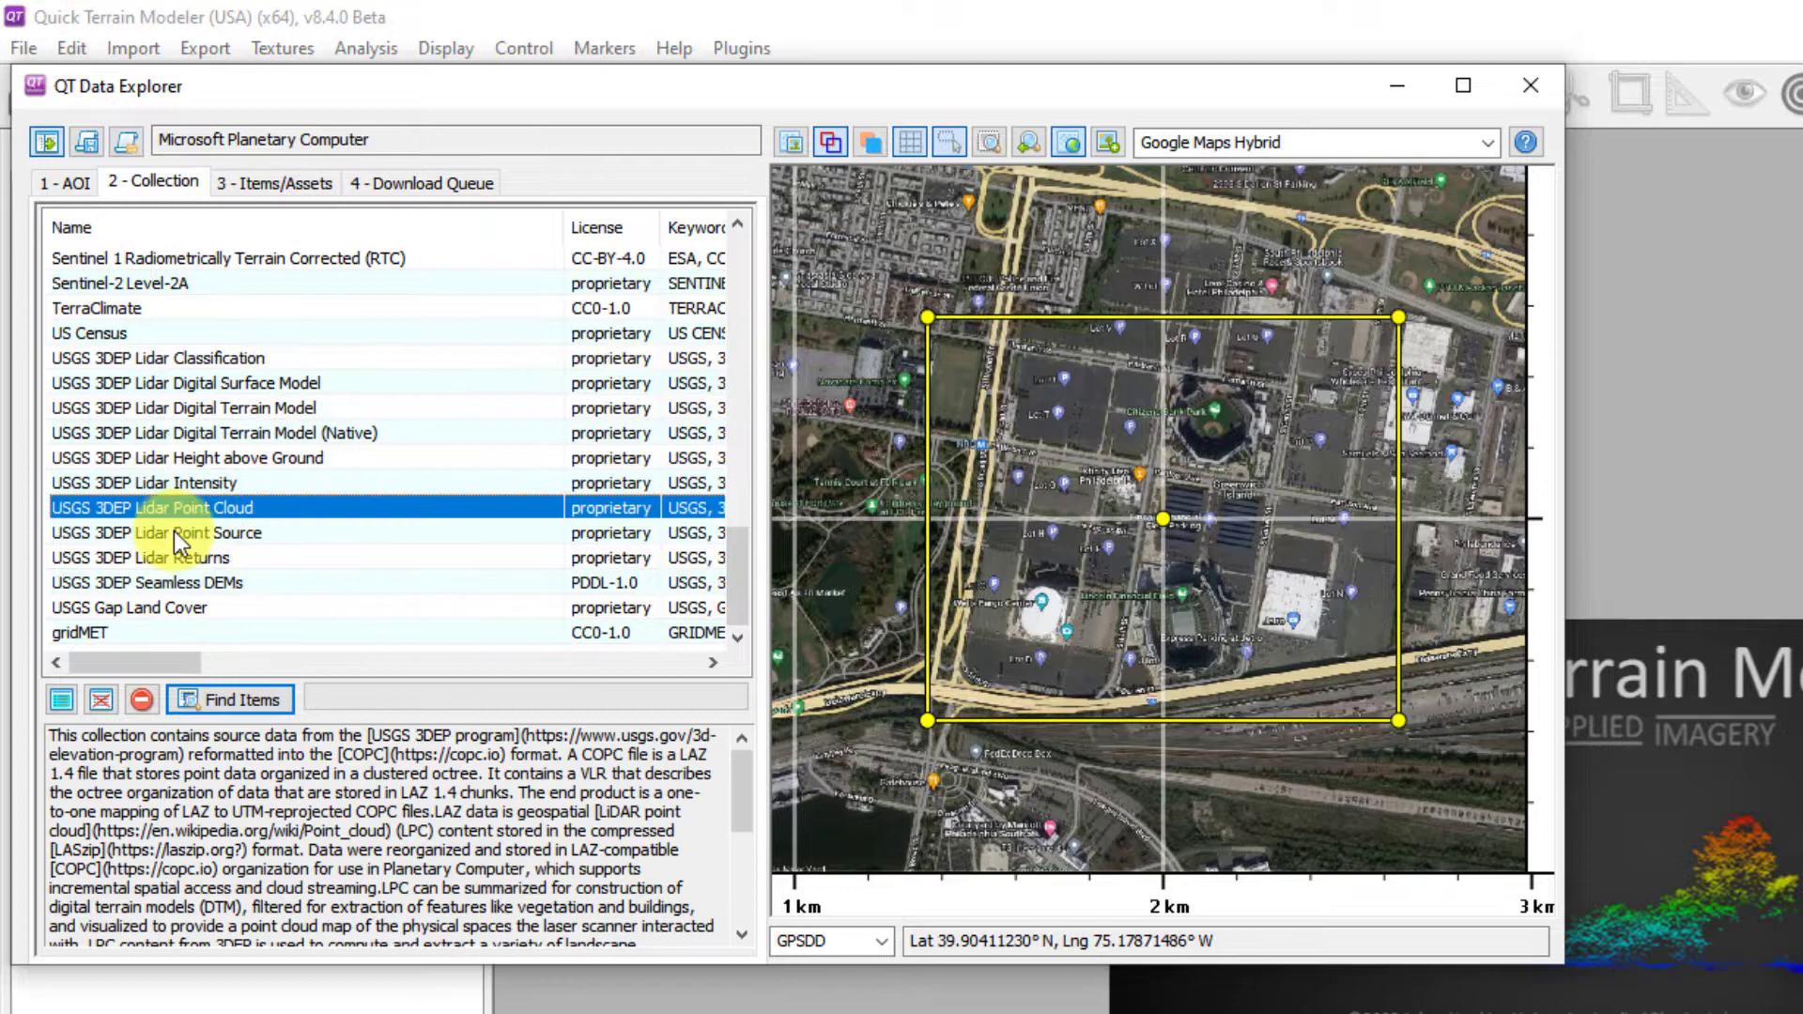
left_click(246, 381, "ctrl")
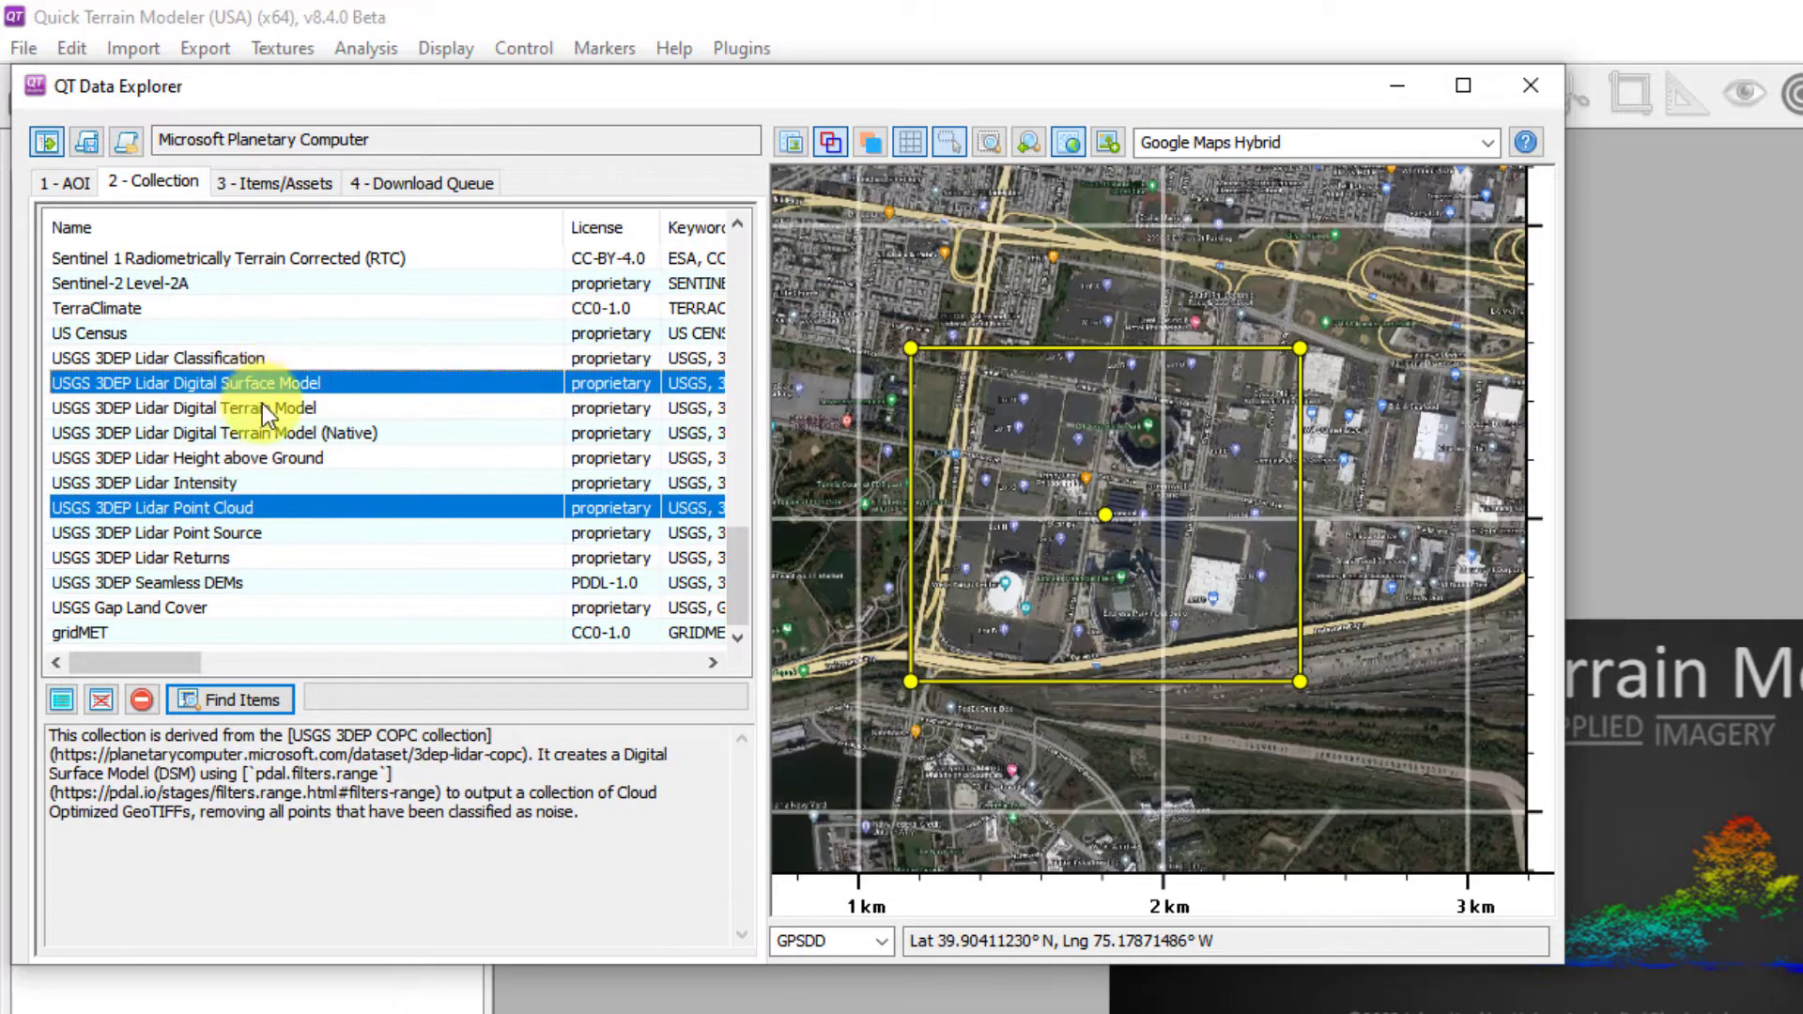
- Find items in both collections and preview where the 484416, 484417 and 486416 tiles lie
left_click(246, 710)
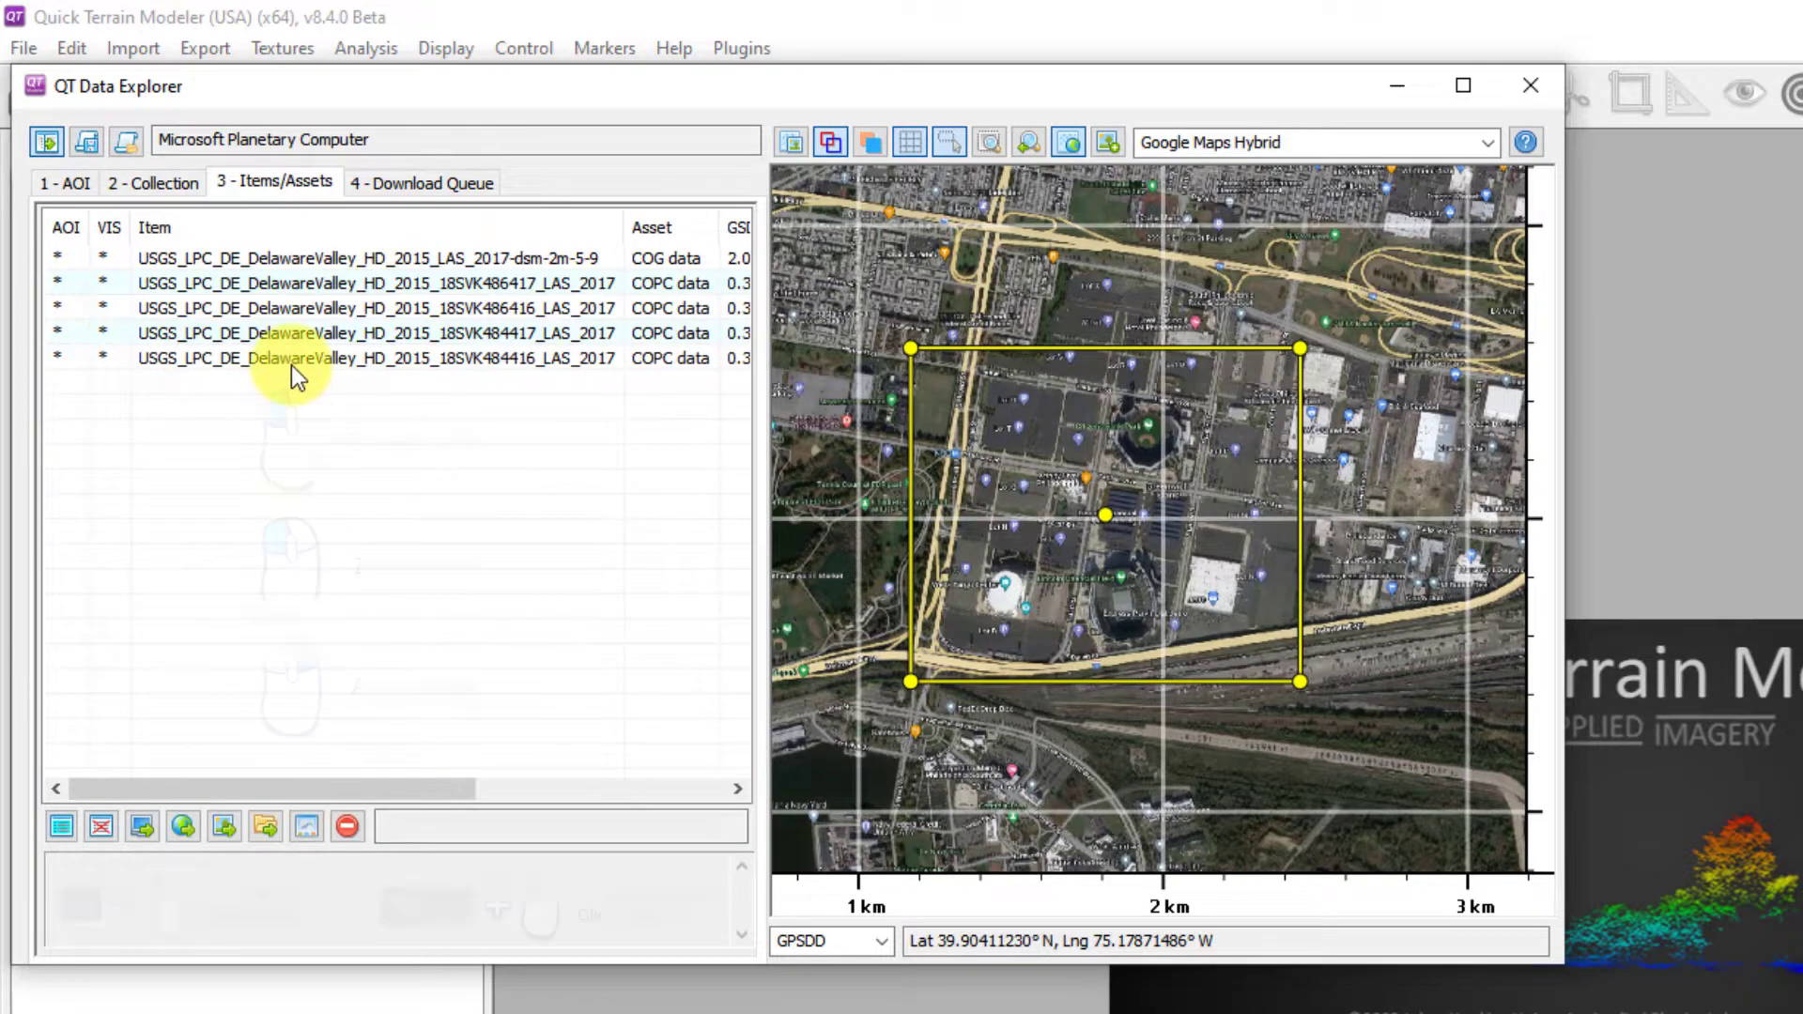
left_click(291, 364)
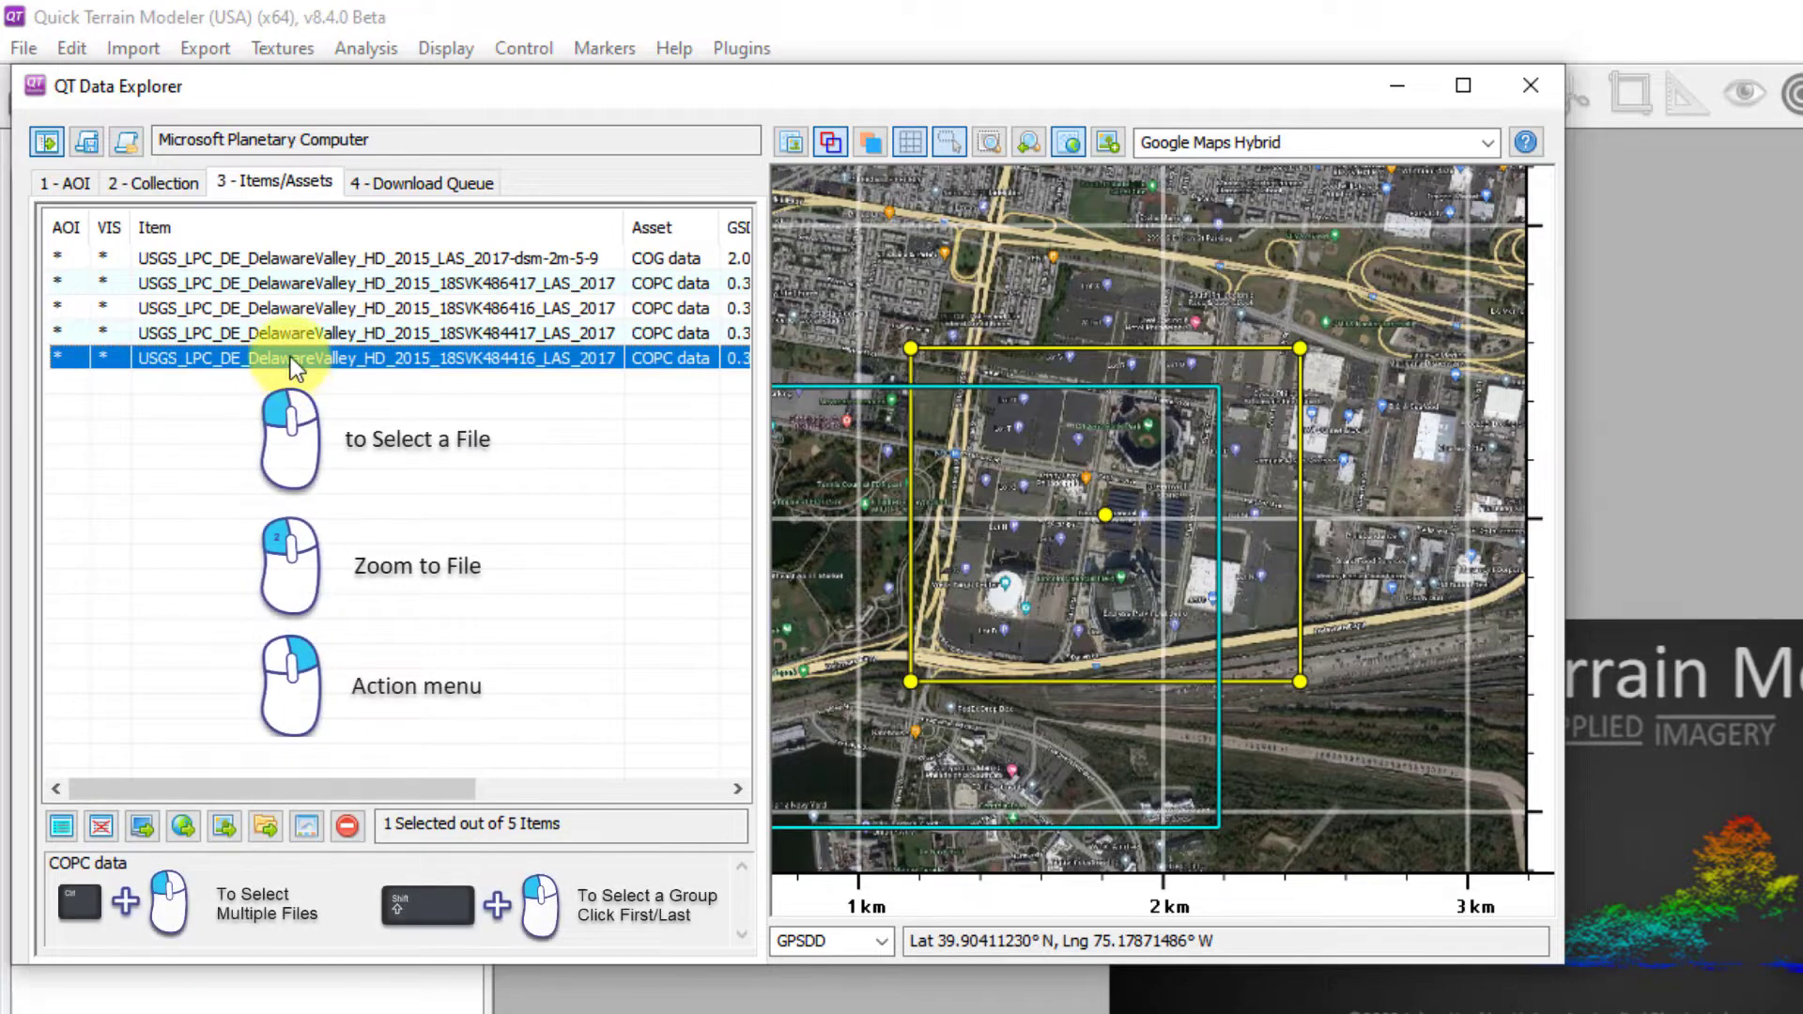
left_click(287, 339)
left_click(289, 310)
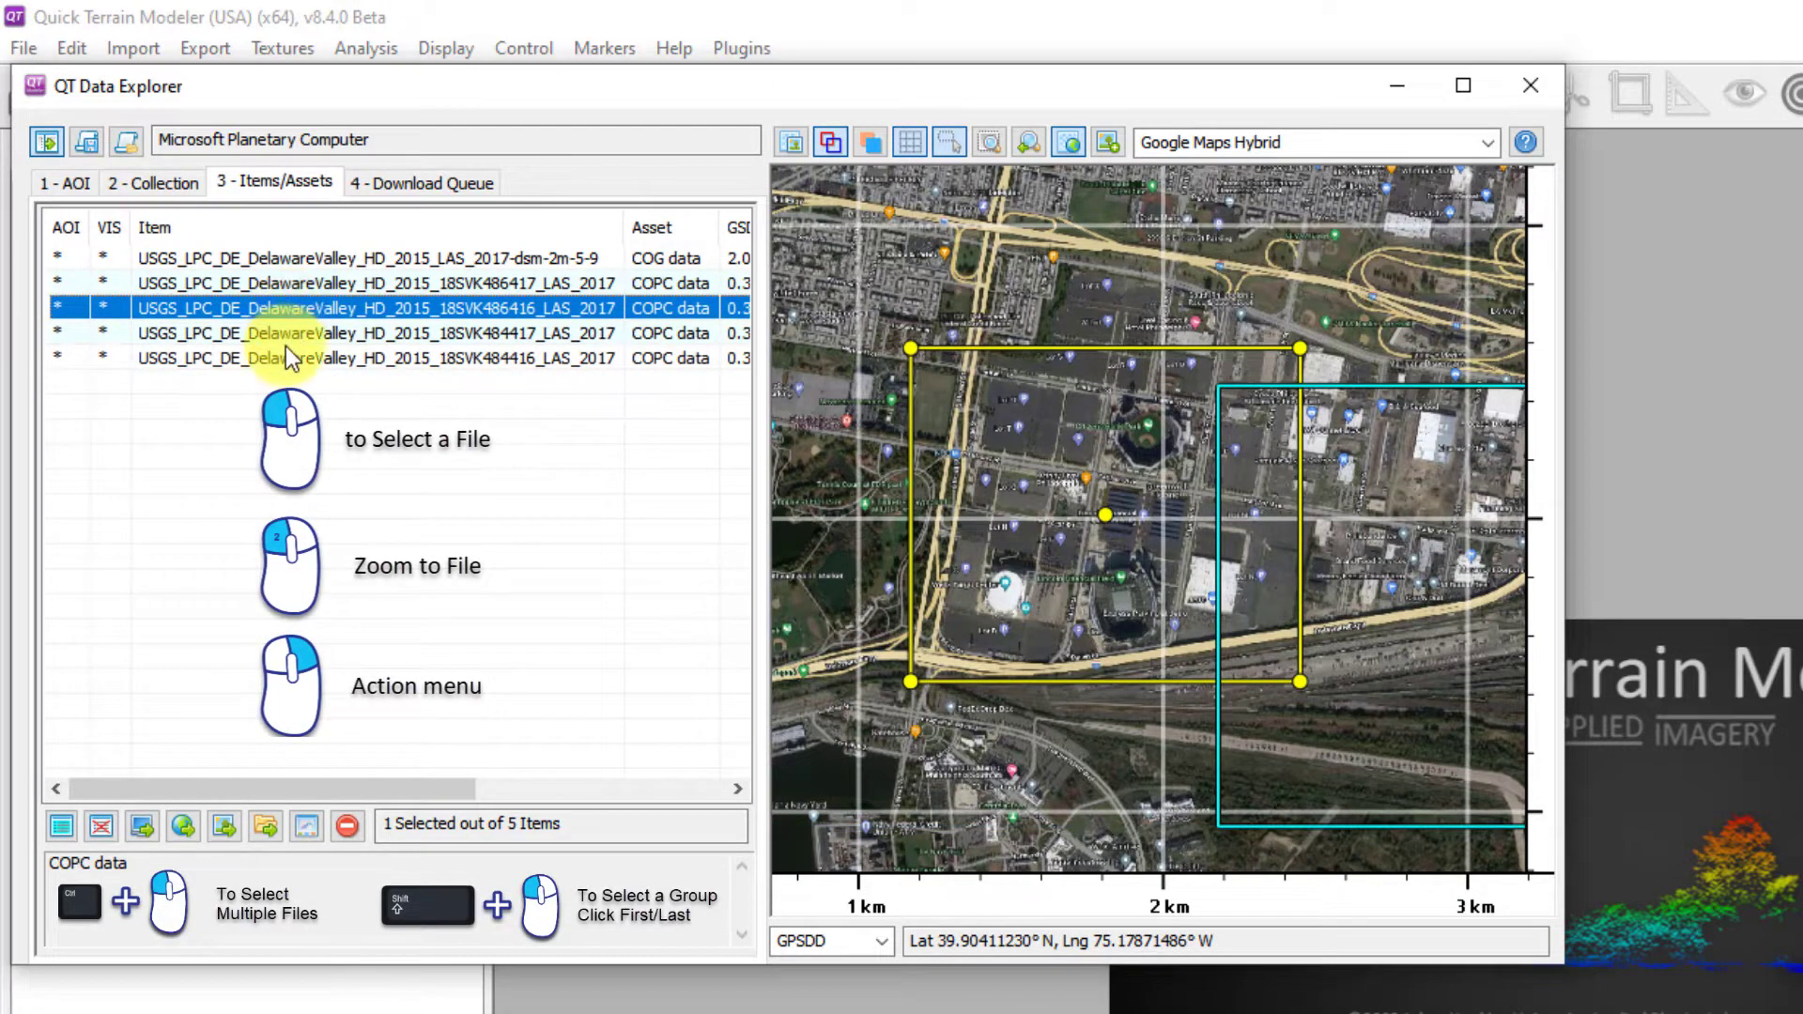
- Select just the COG DSM and the 18SVK484416 COPC tile as the two items
left_click(284, 363, "ctrl")
left_click(287, 332, "ctrl")
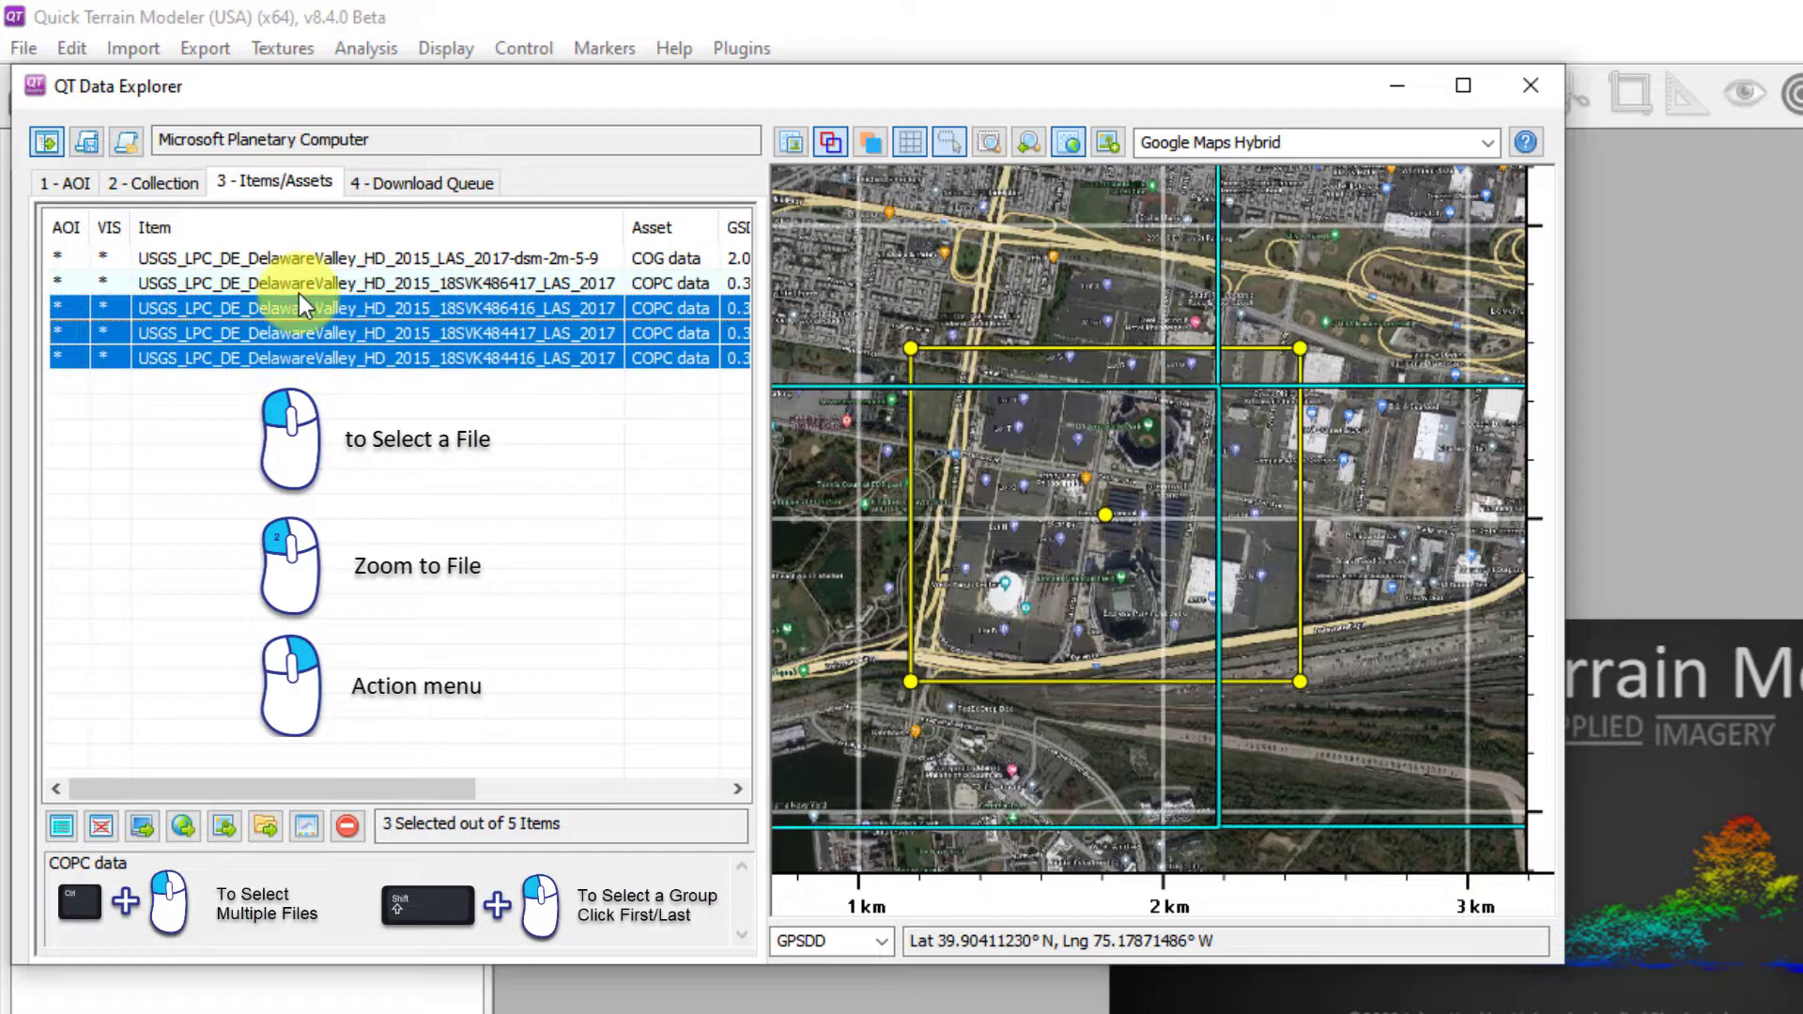
left_click(300, 284, "ctrl")
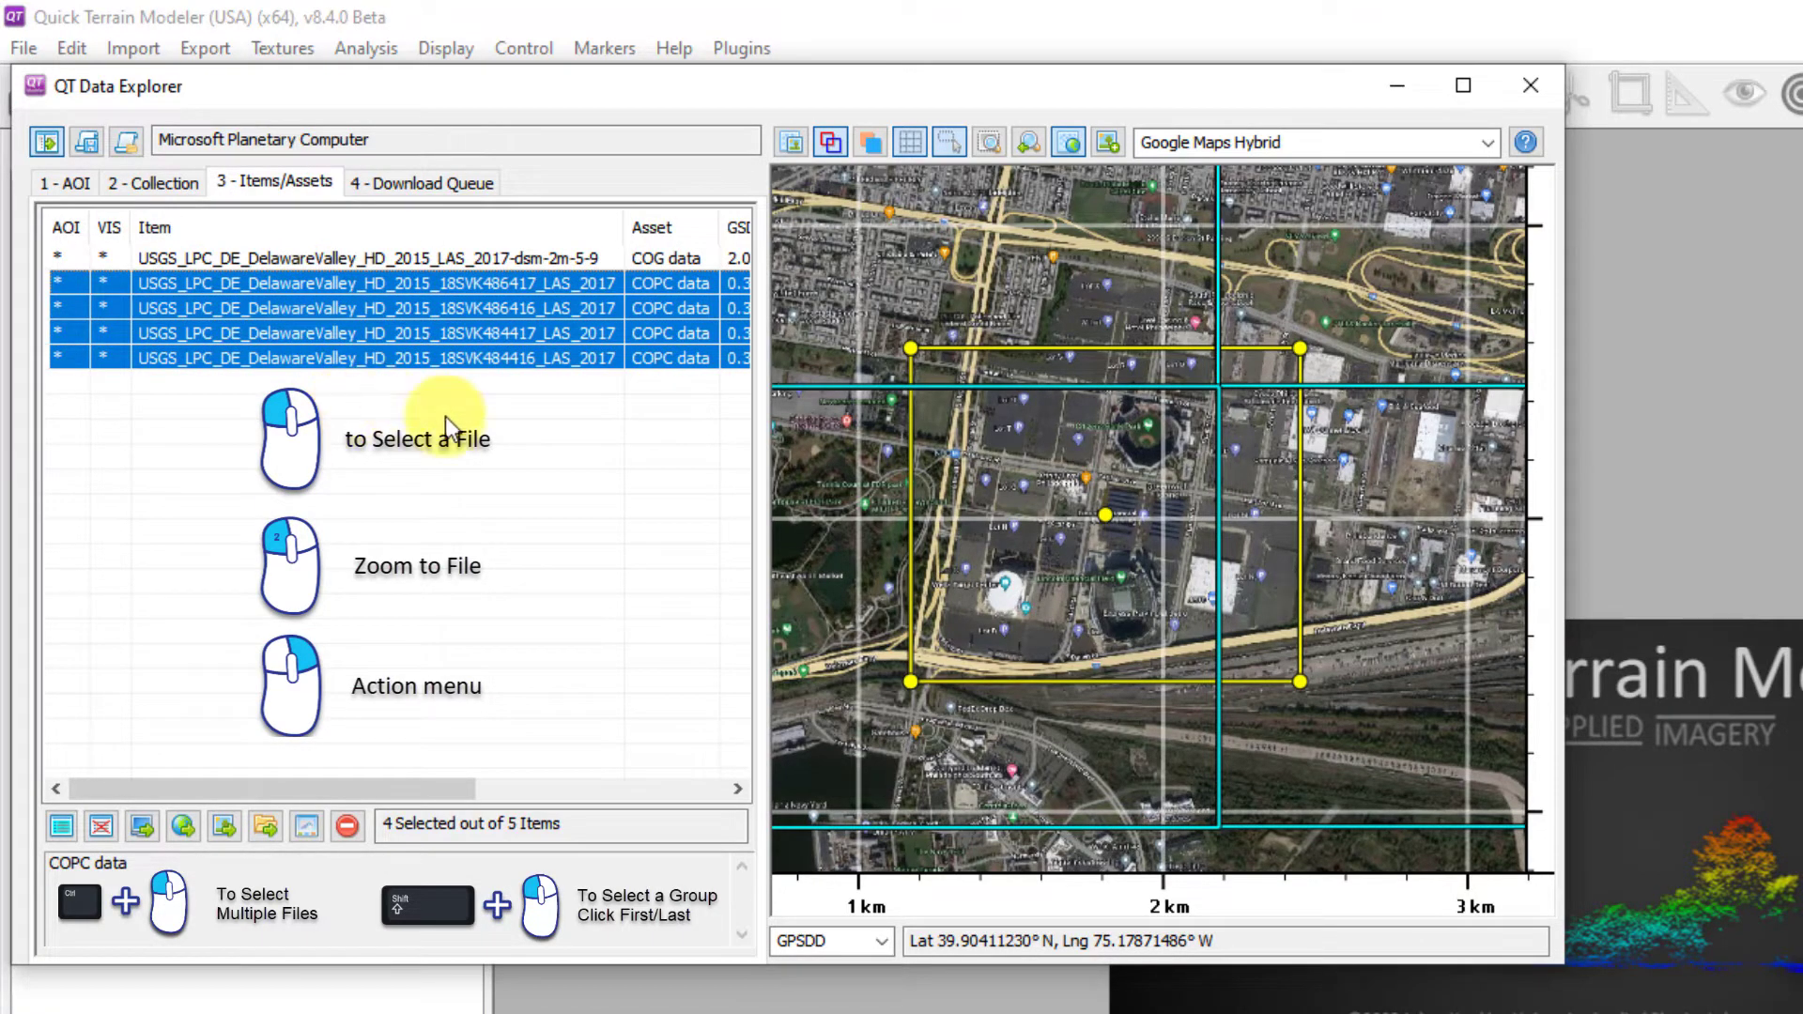
scroll(1070, 476, "down", 4)
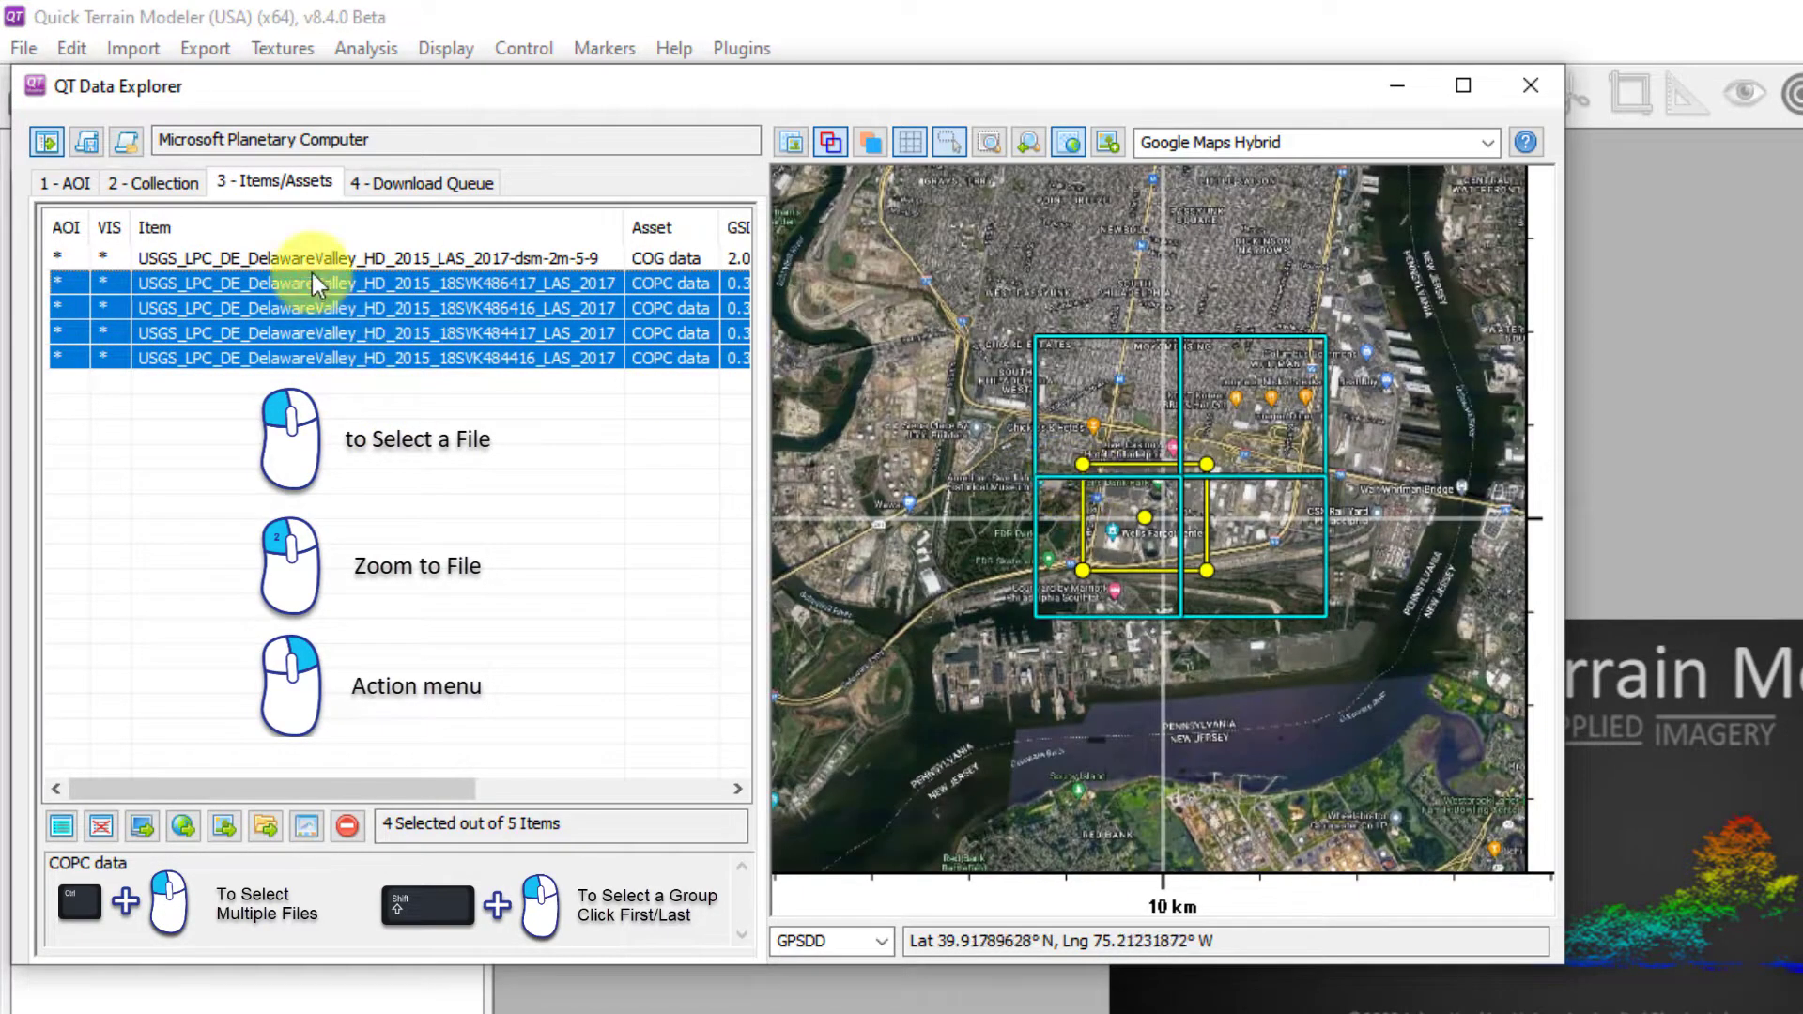
left_click(324, 261)
scroll(1416, 644, "down", 2)
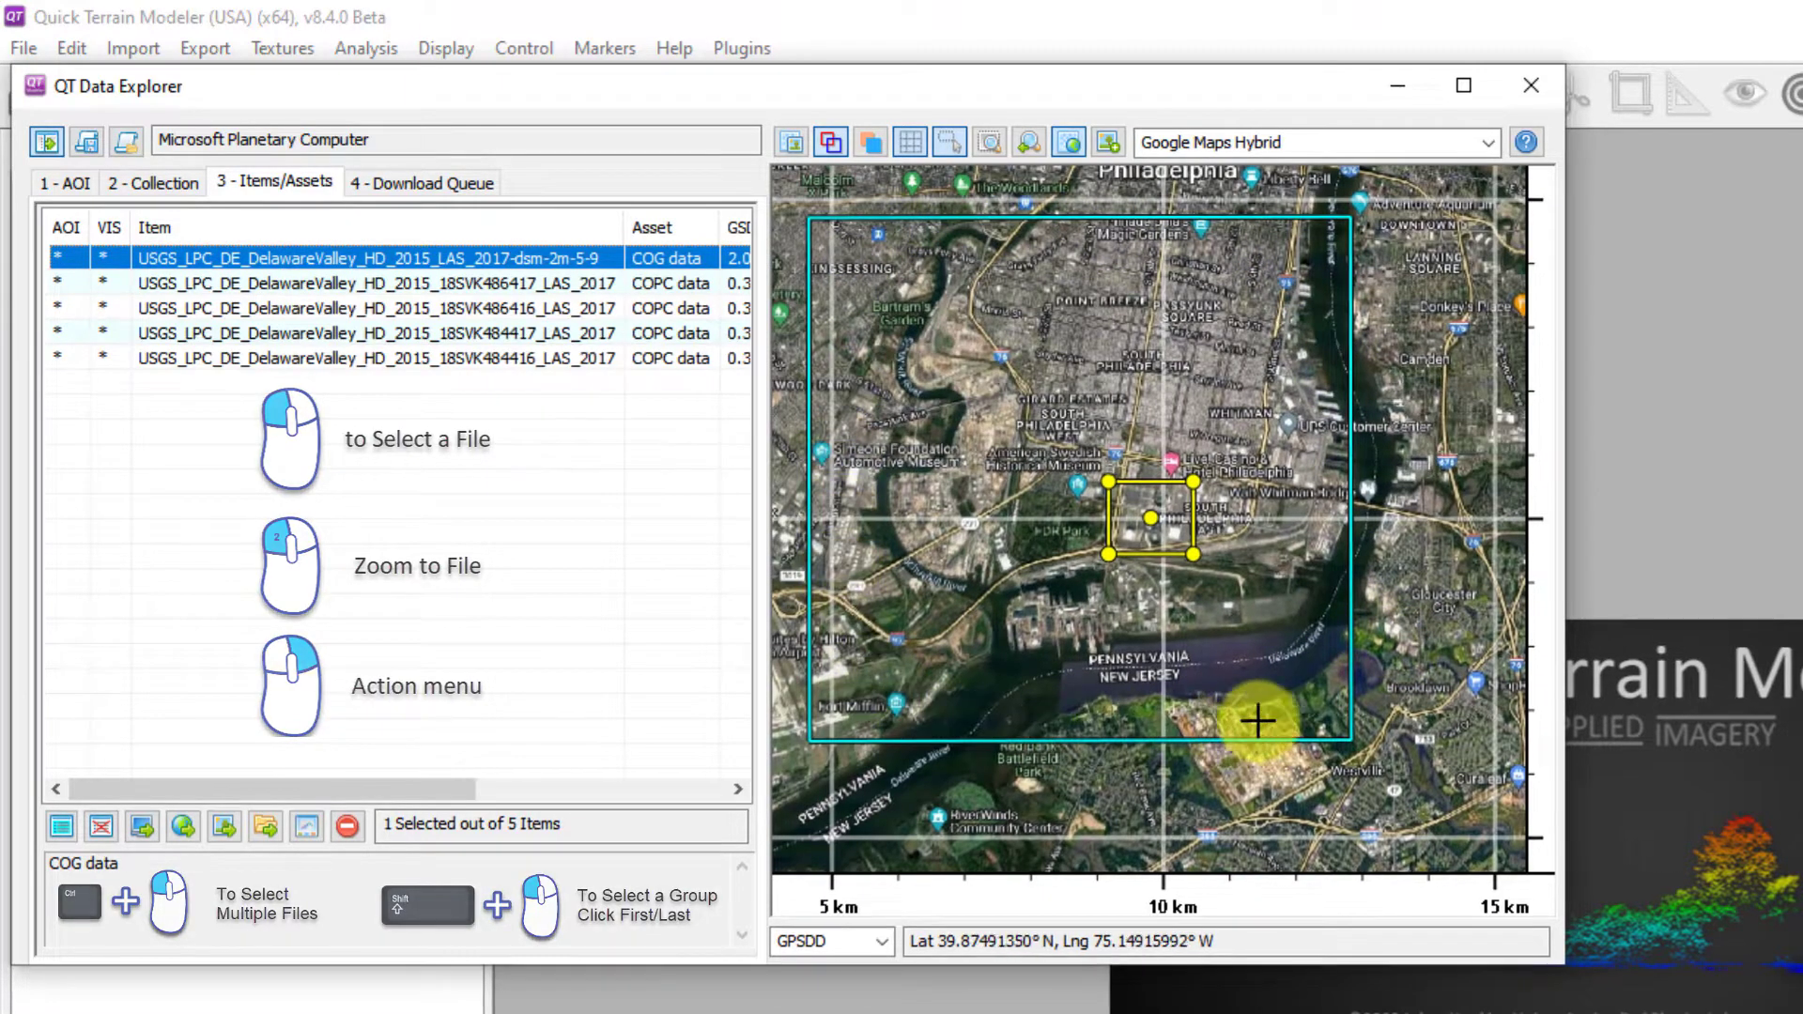
left_click(279, 362, "ctrl")
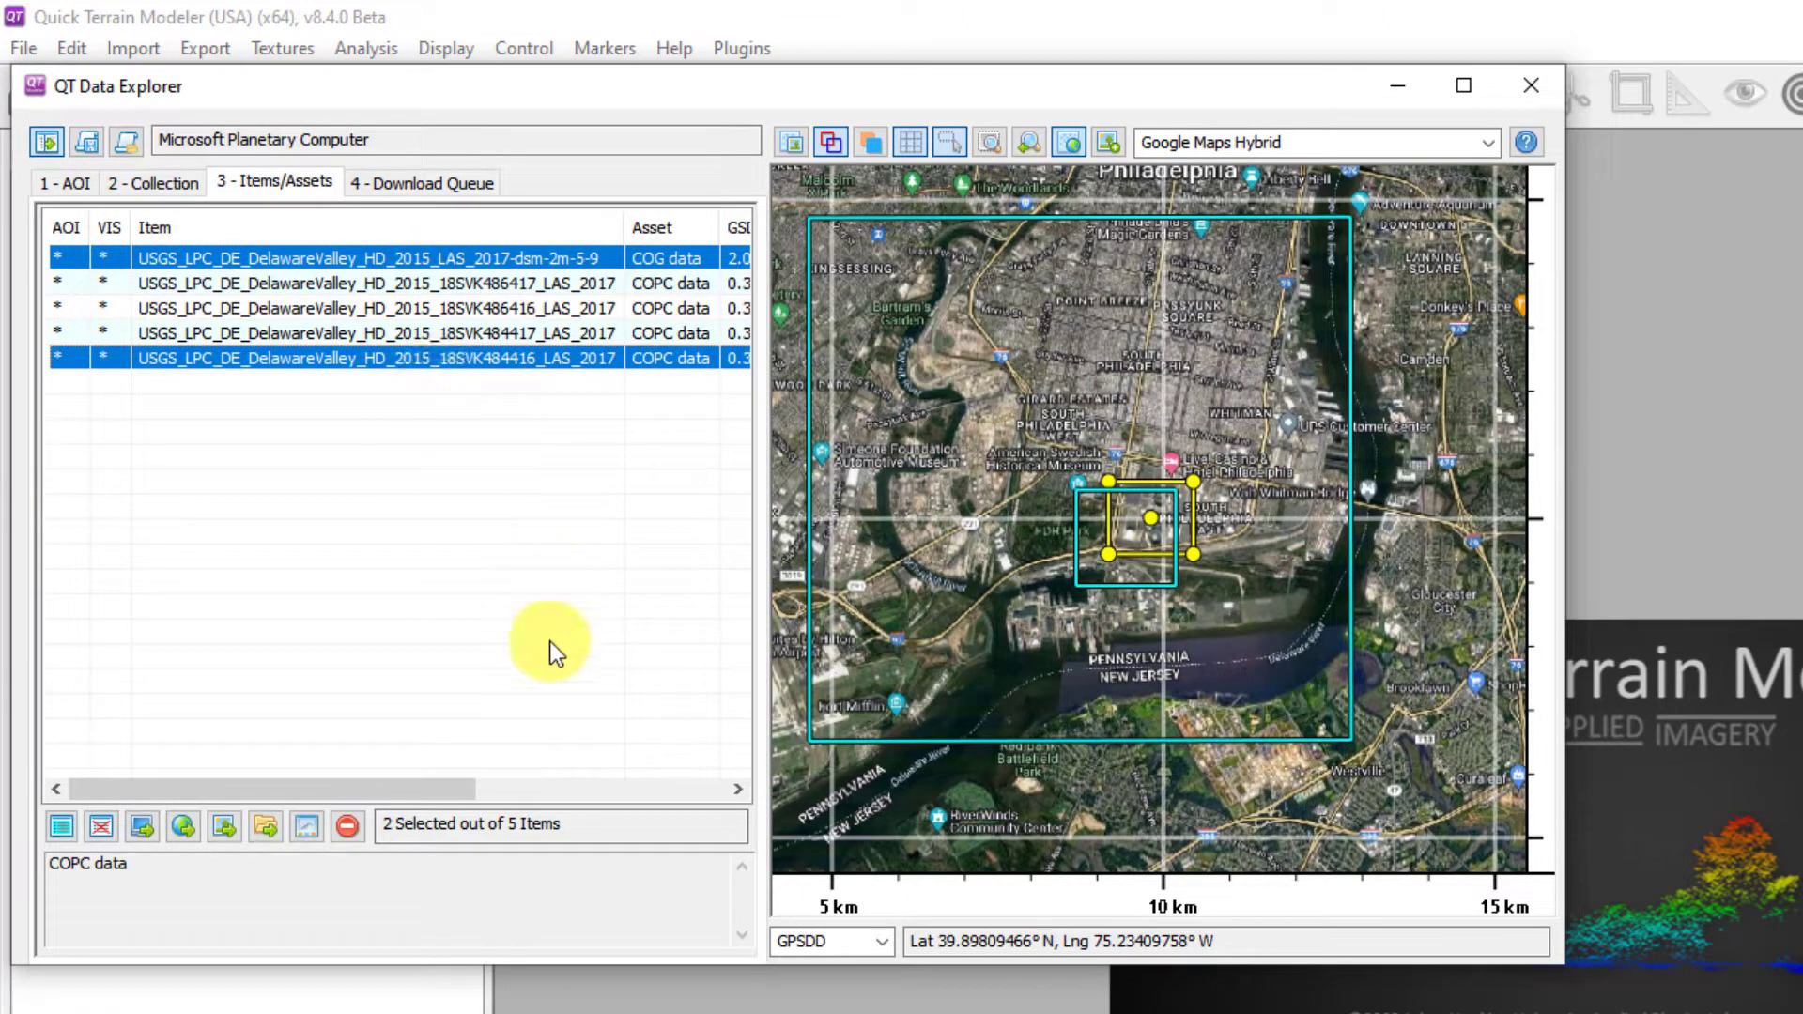
- Download the selected DSM and COPC tile and load them into QT as models
left_click(182, 829)
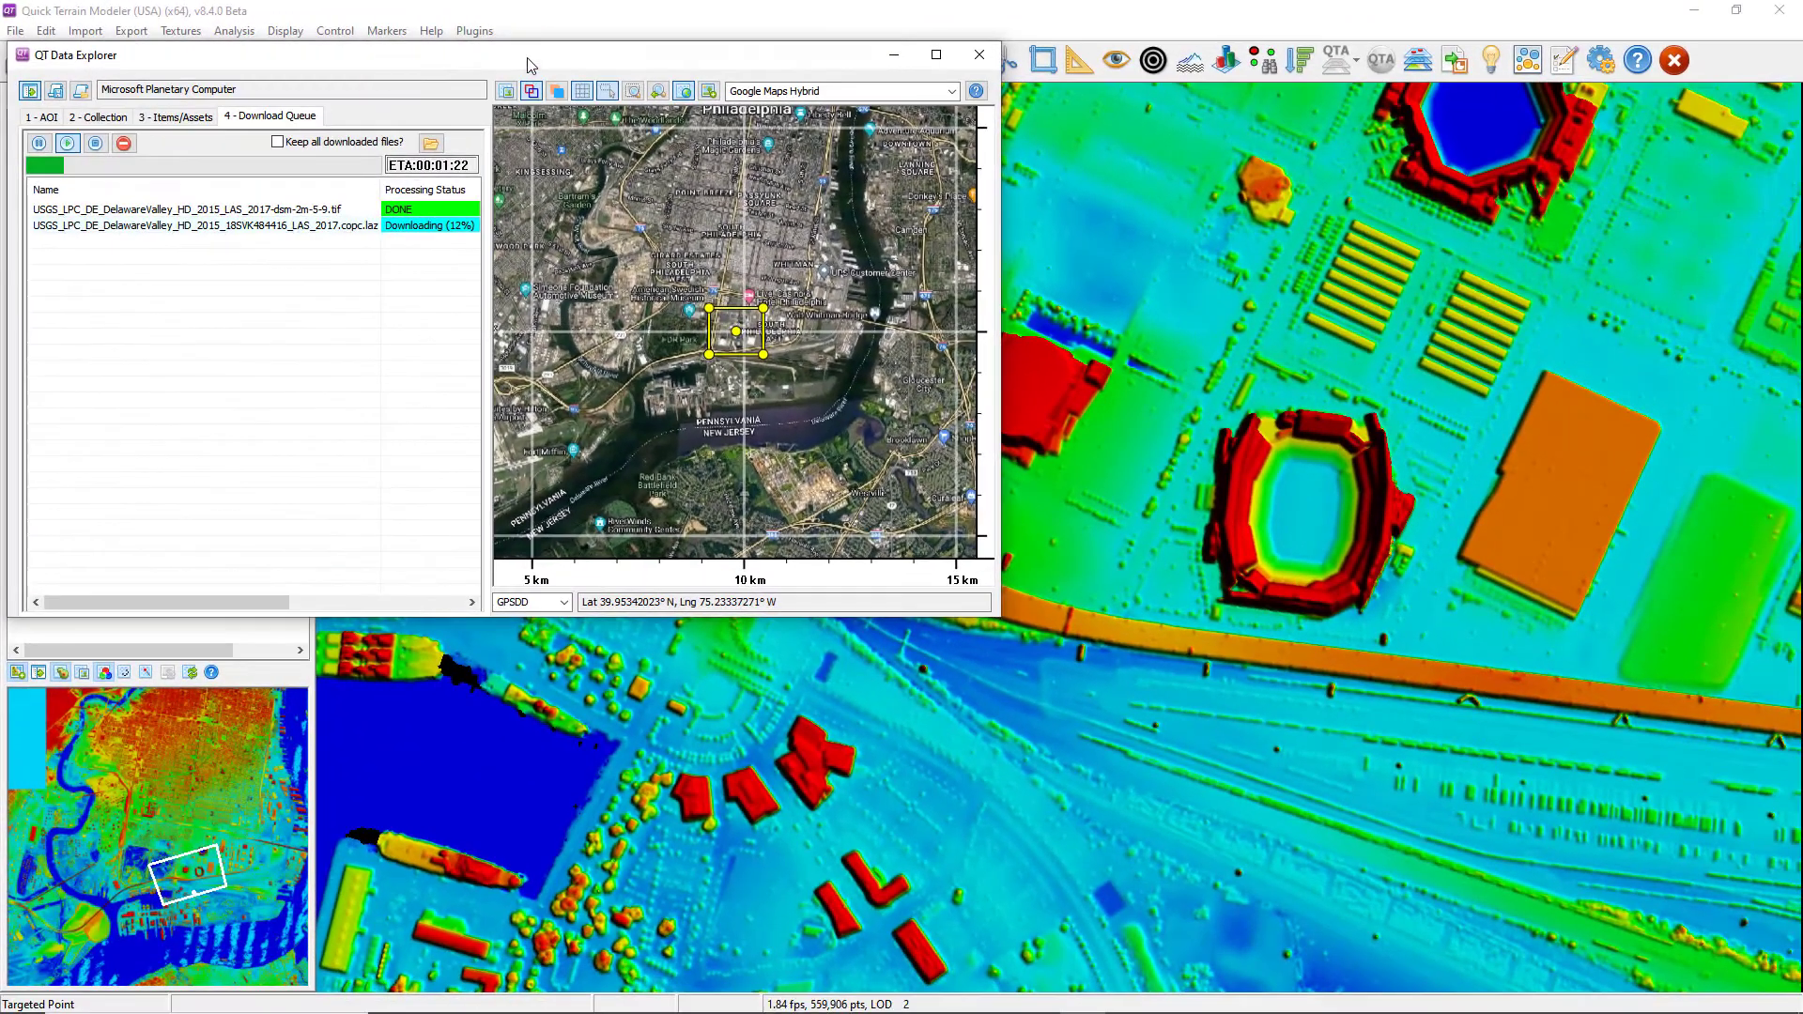
- Minimize the data explorer and tilt the height-coloured DSM into an oblique 3-D view
left_click_drag(755, 66, 728, 394)
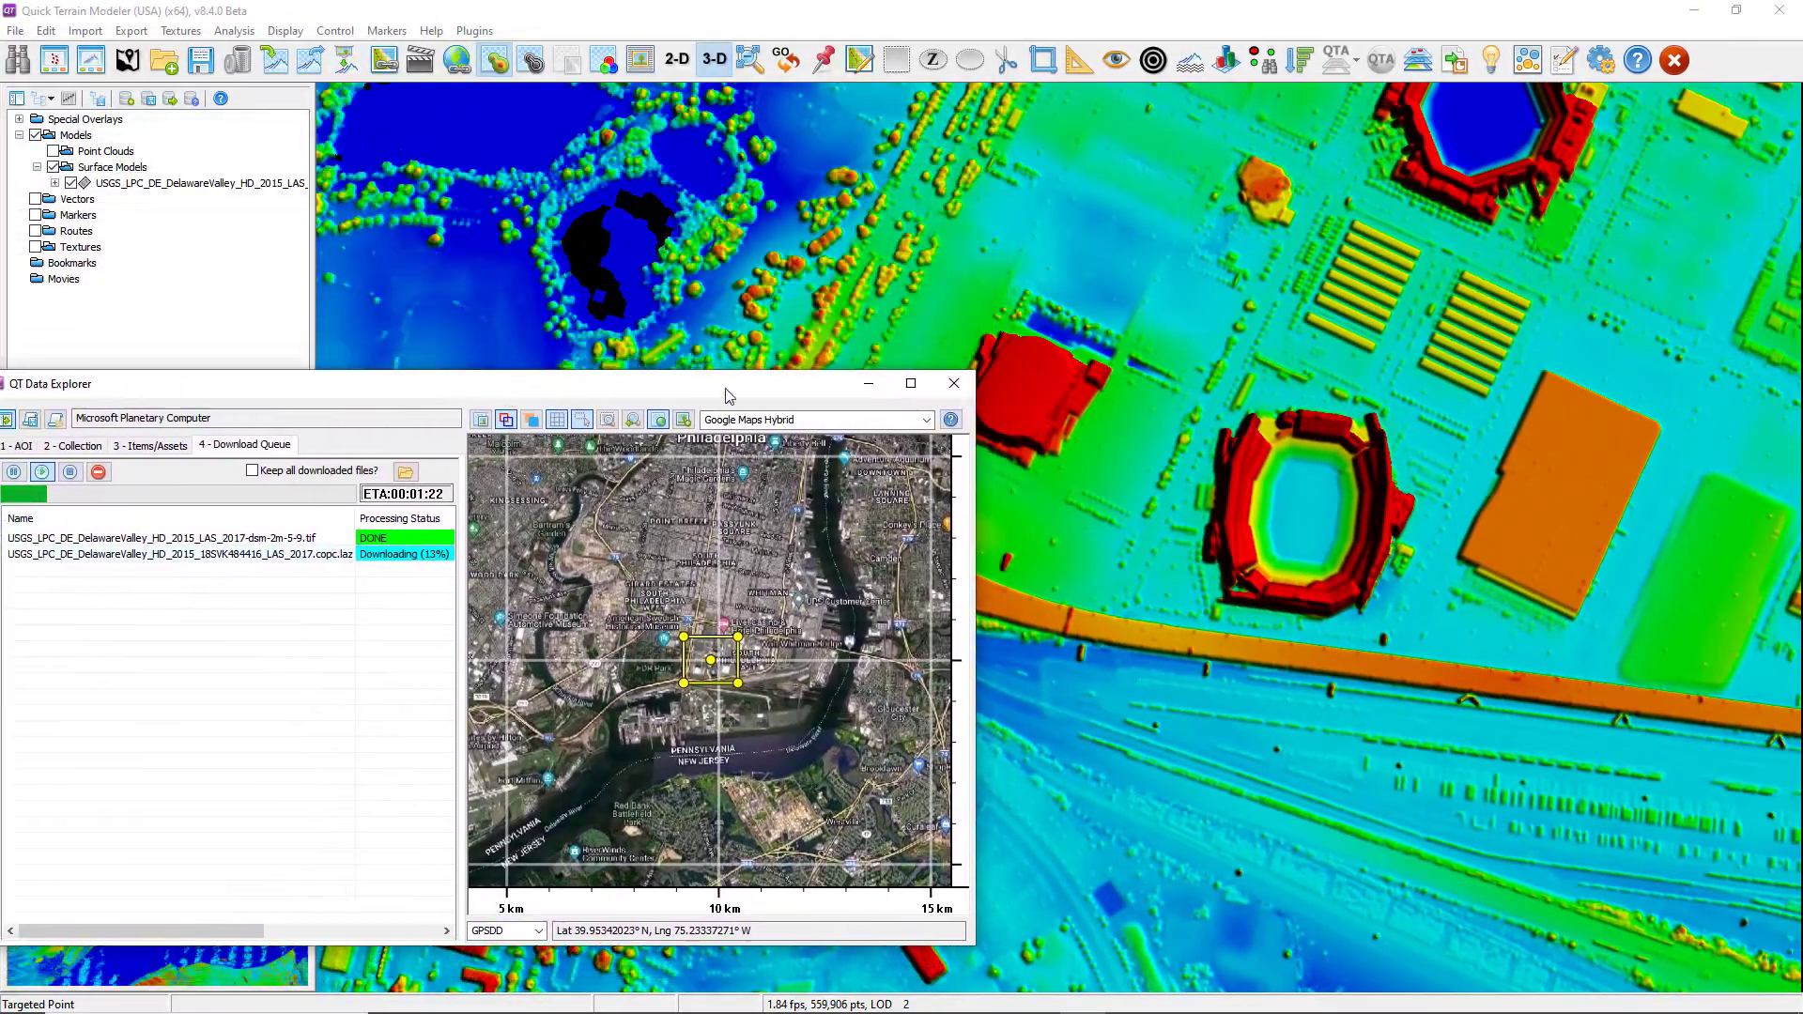
left_click(871, 385)
left_click_drag(1186, 567, 1069, 434)
left_click_drag(1063, 510, 1055, 681)
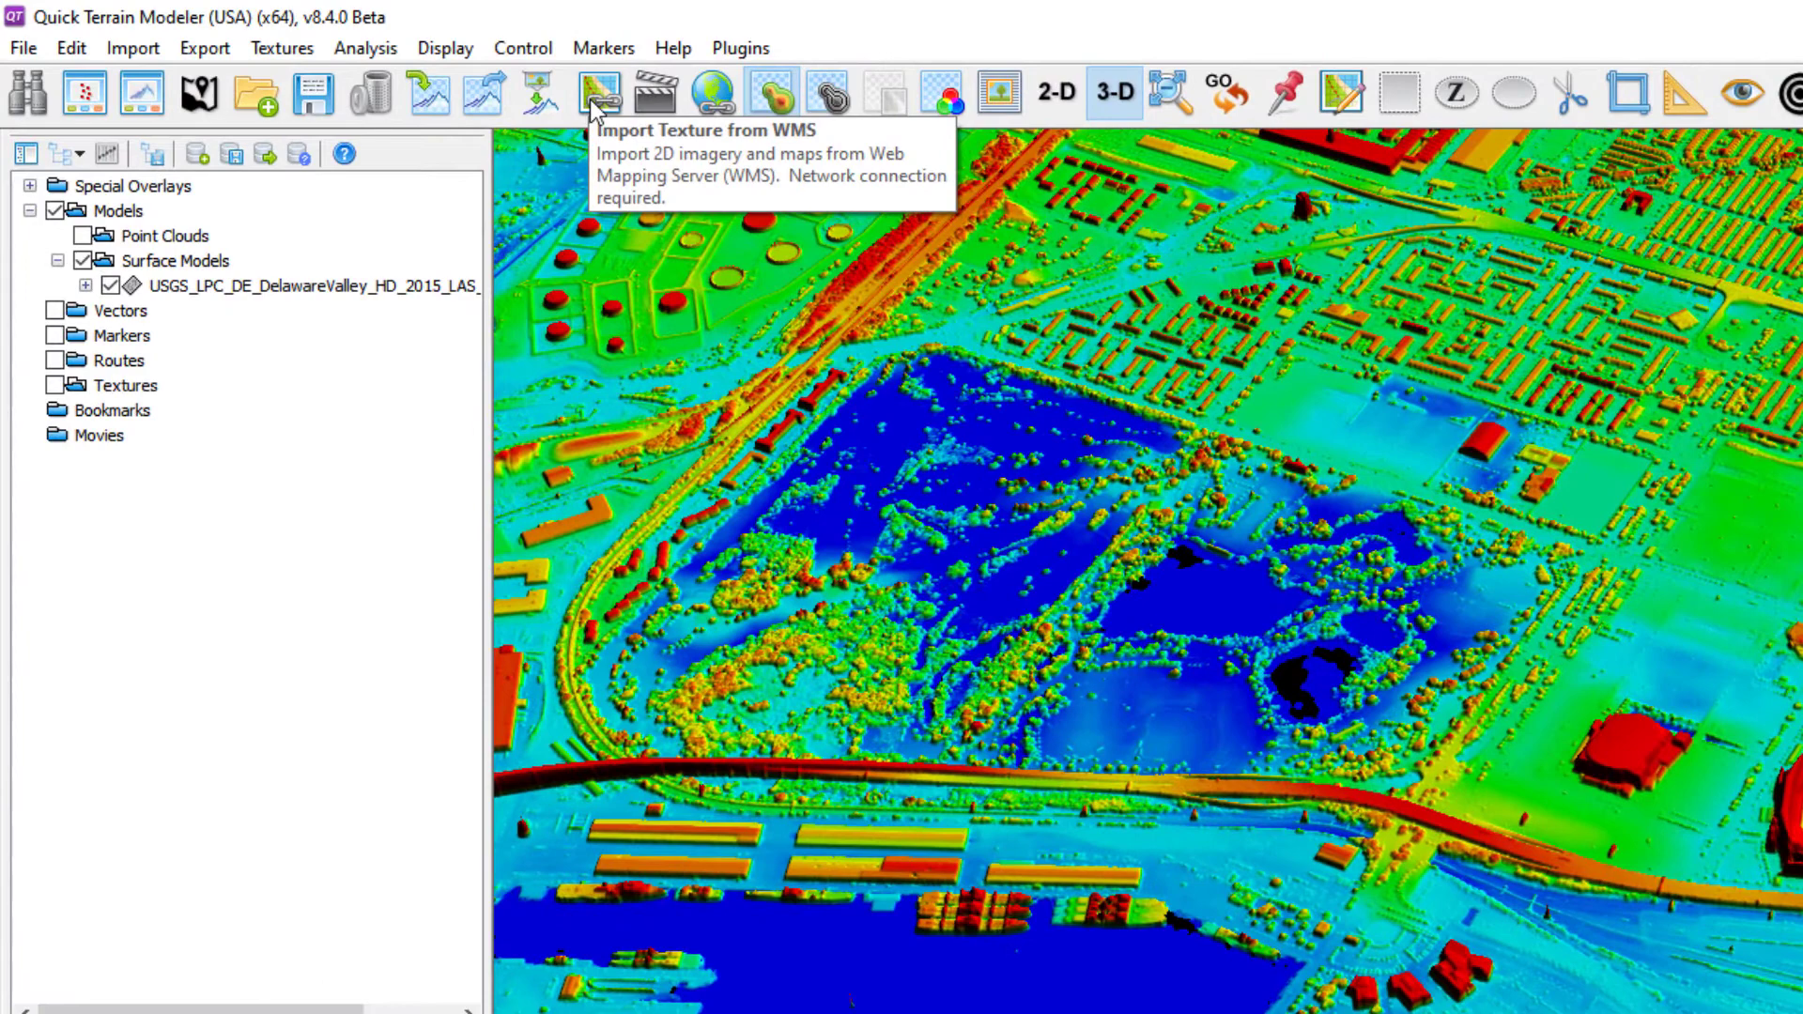
- Retrieve GoogleMapsHybrid WMS imagery for the current data extents and accept it as the DSM texture
left_click(596, 99)
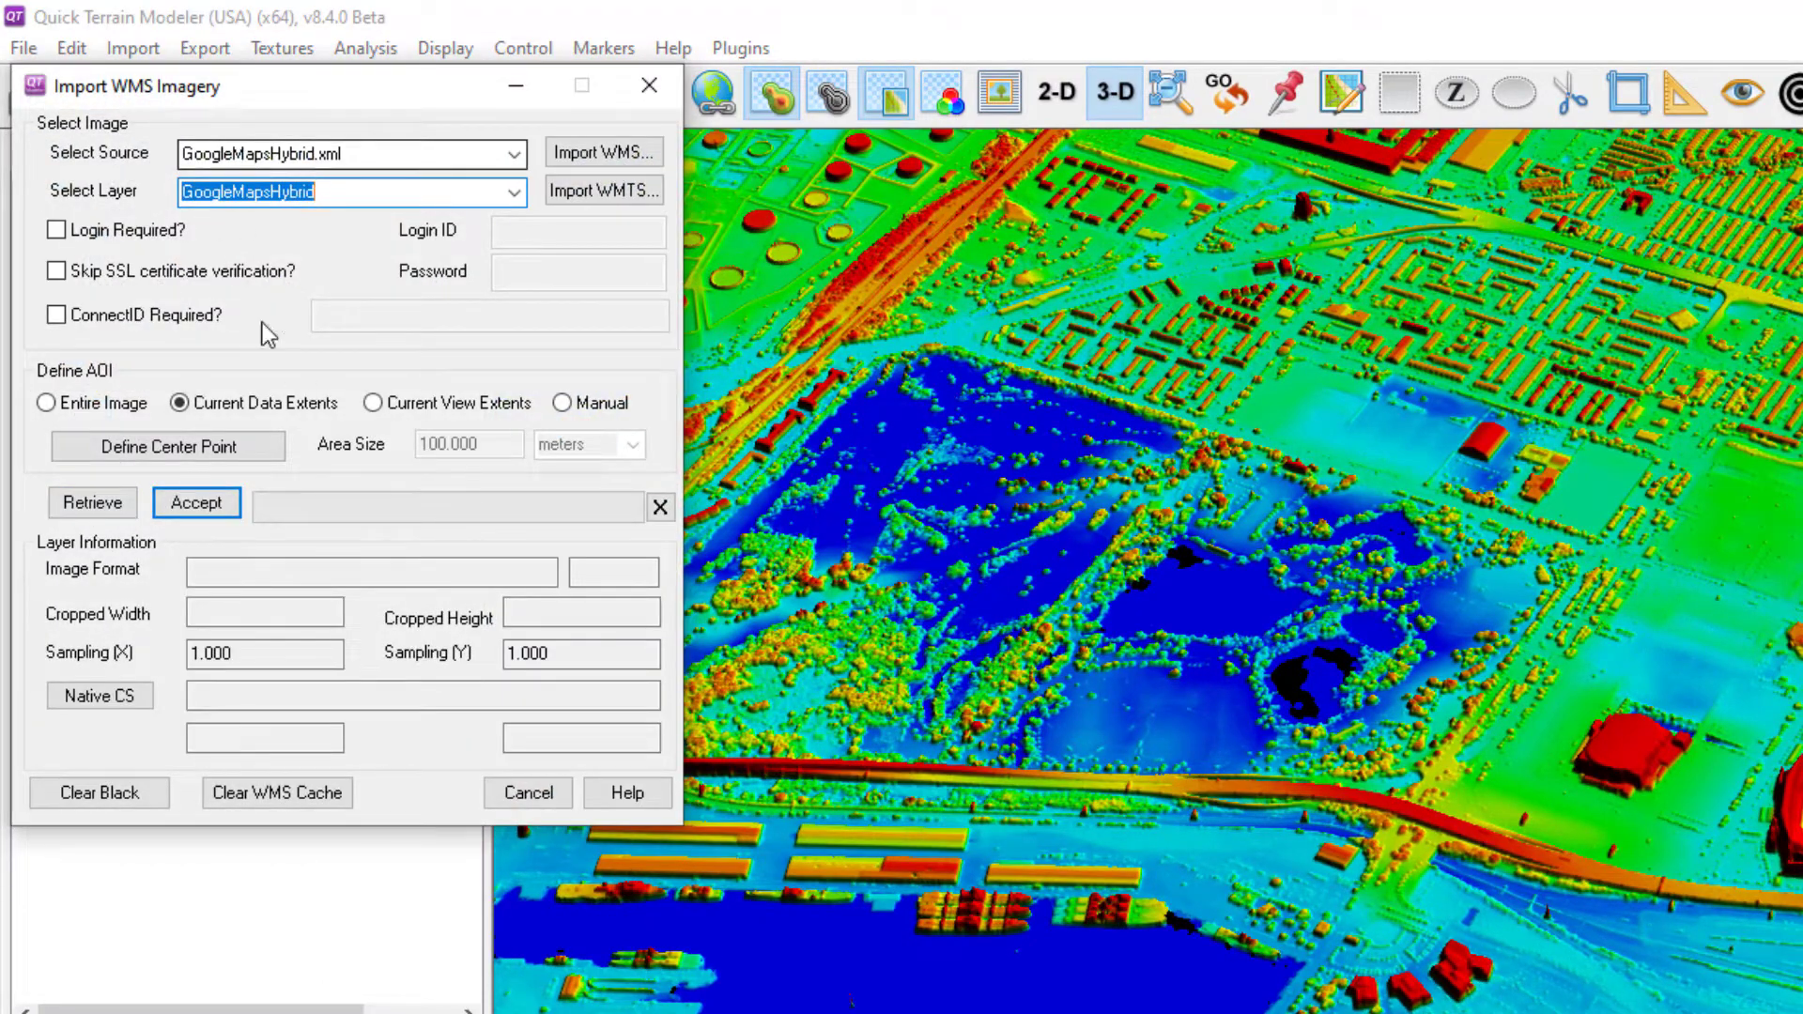
left_click(106, 508)
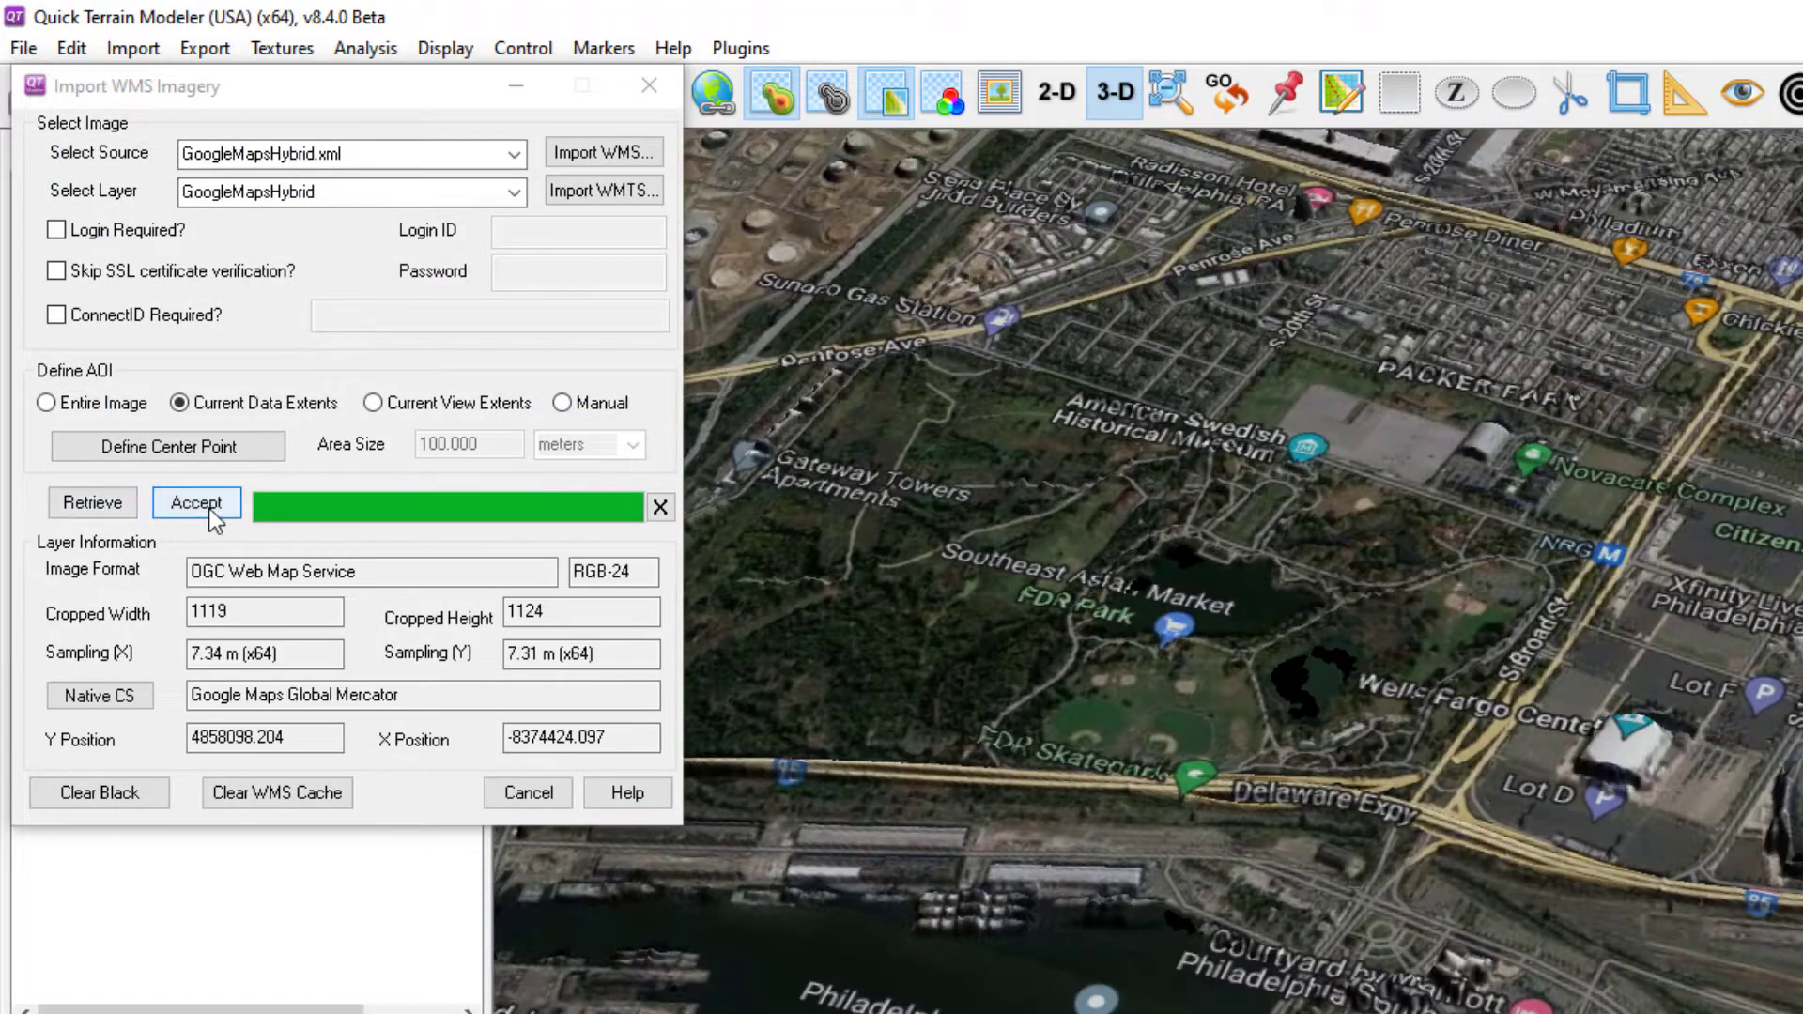
left_click(209, 507)
left_click(650, 87)
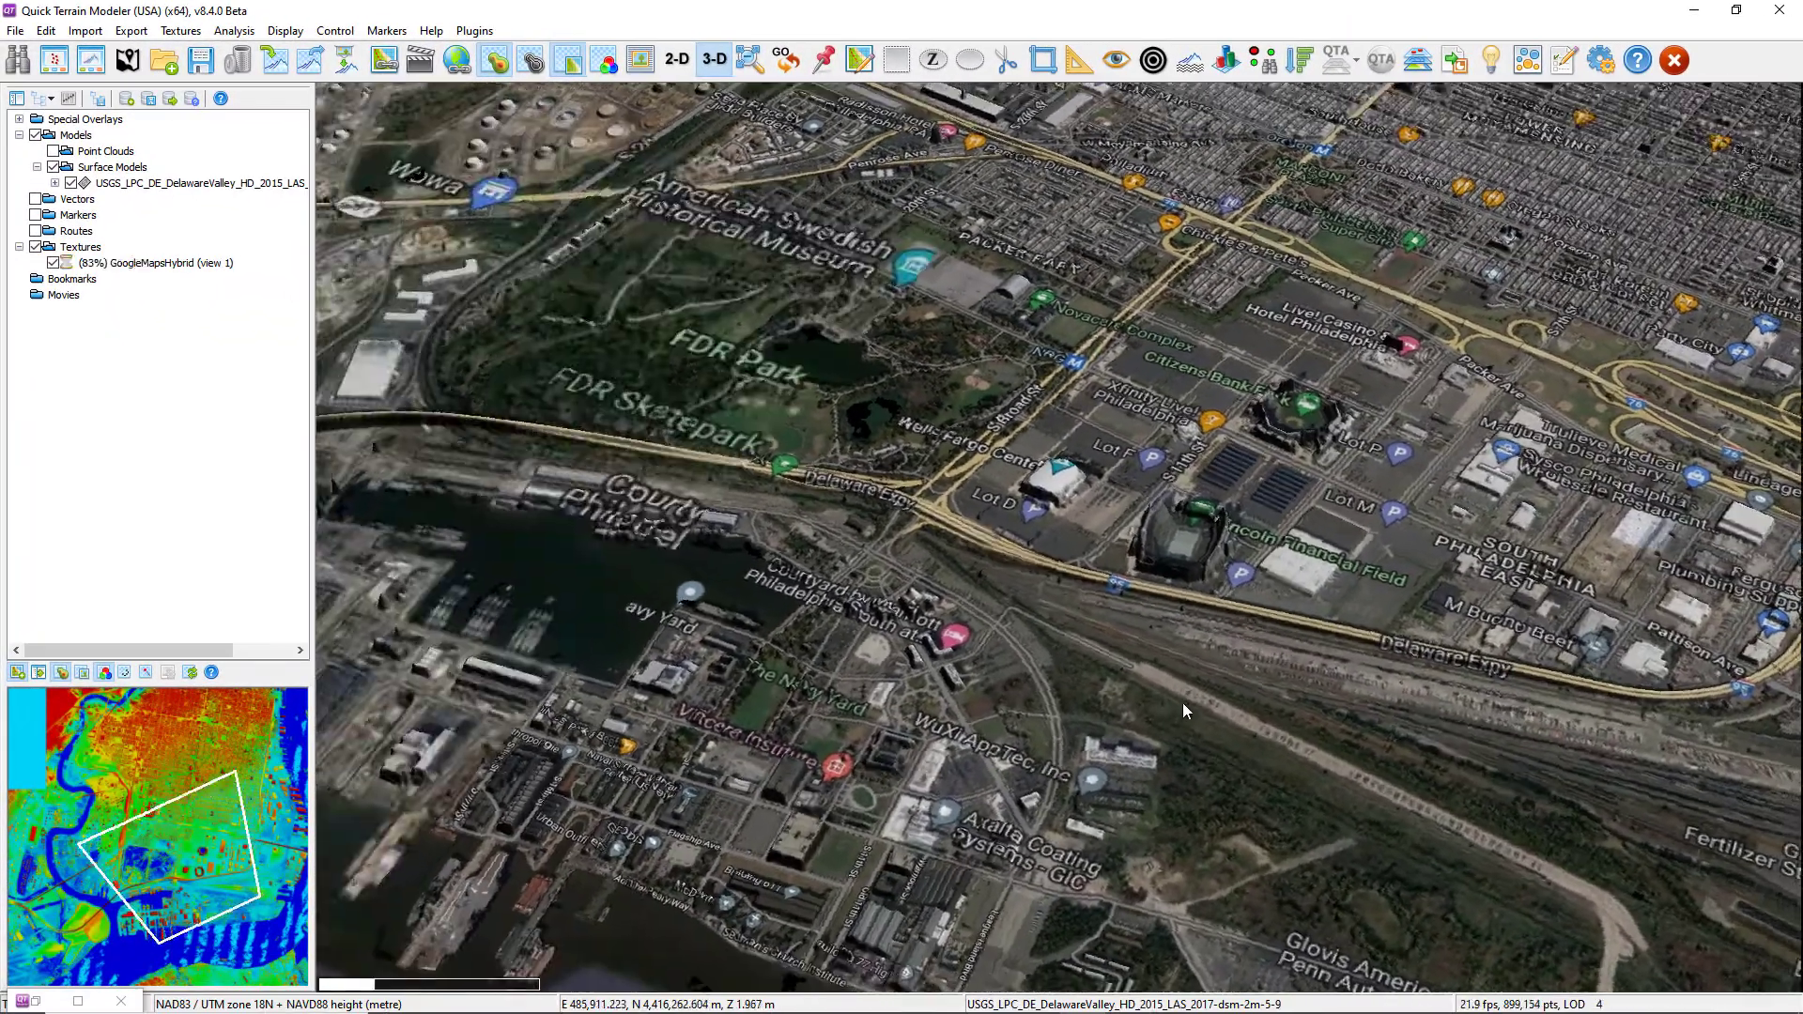
- Zoom out and restore the download queue while the 18SVK484416 COPC tile finishes loading
scroll(1182, 704, "down", 5)
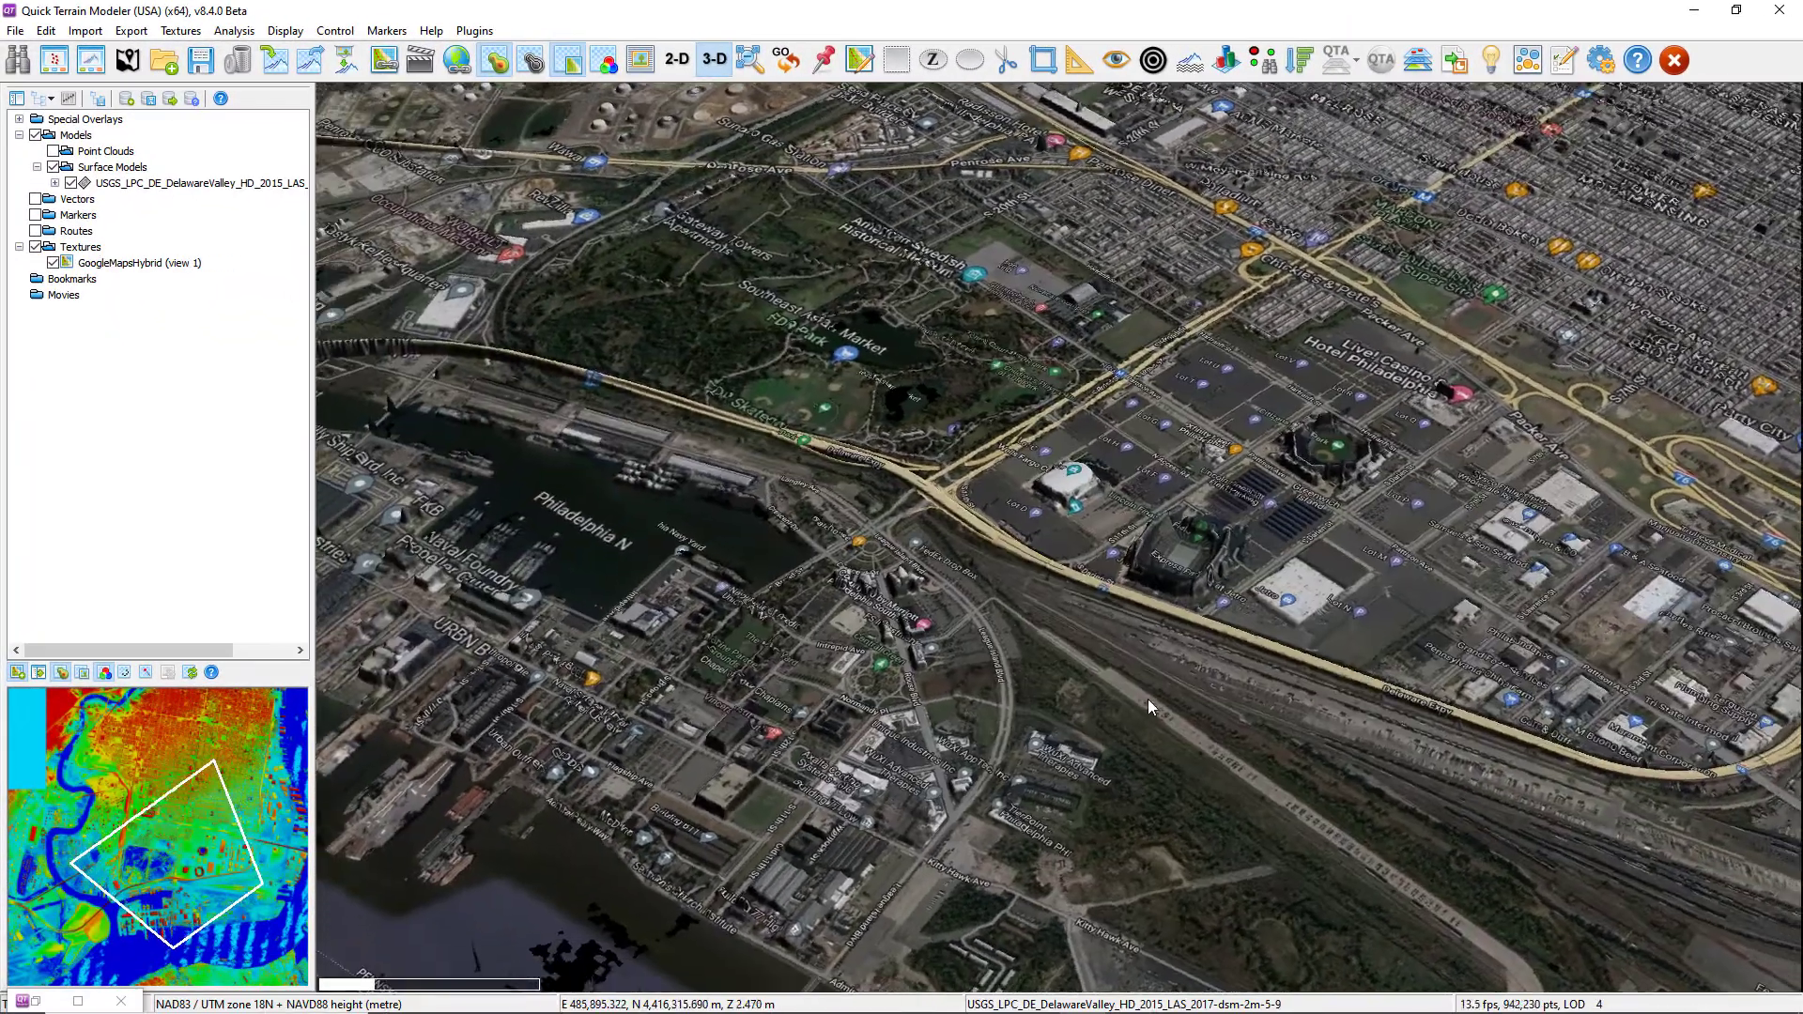
left_click(38, 1001)
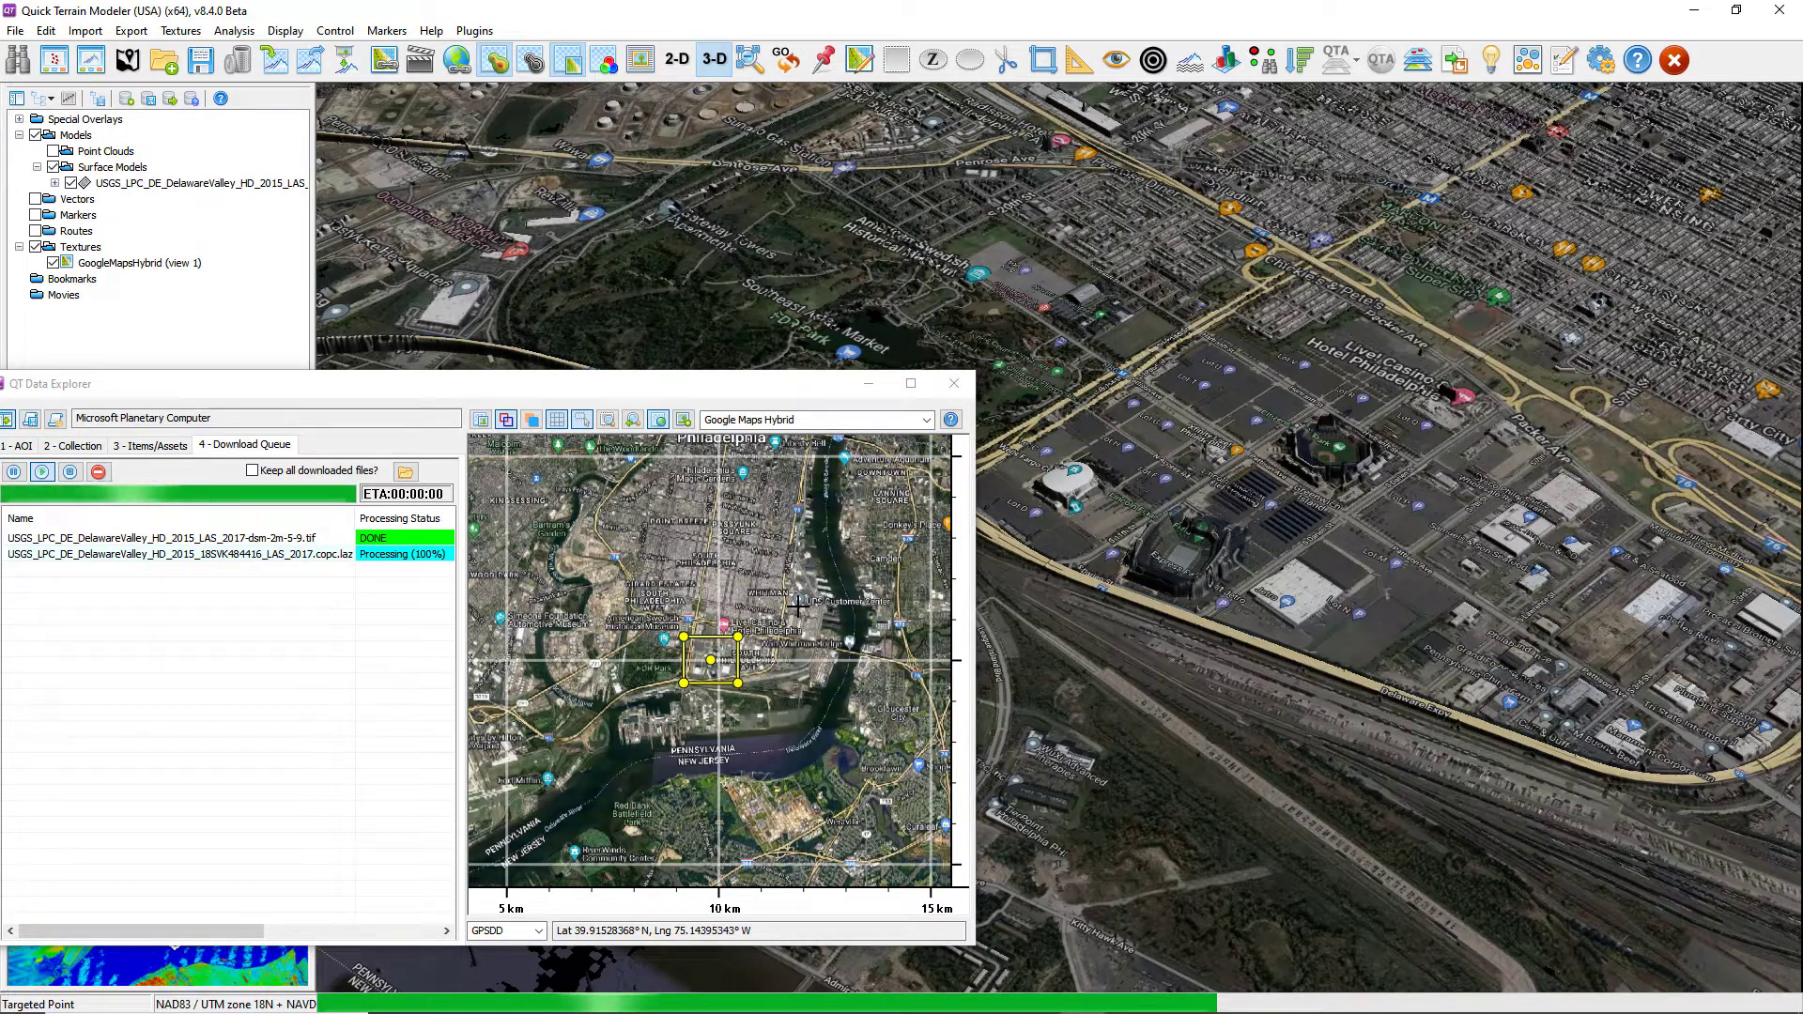
- Hide the DSM surface model and the Google Maps imagery texture, leaving only the point cloud
left_click(869, 387)
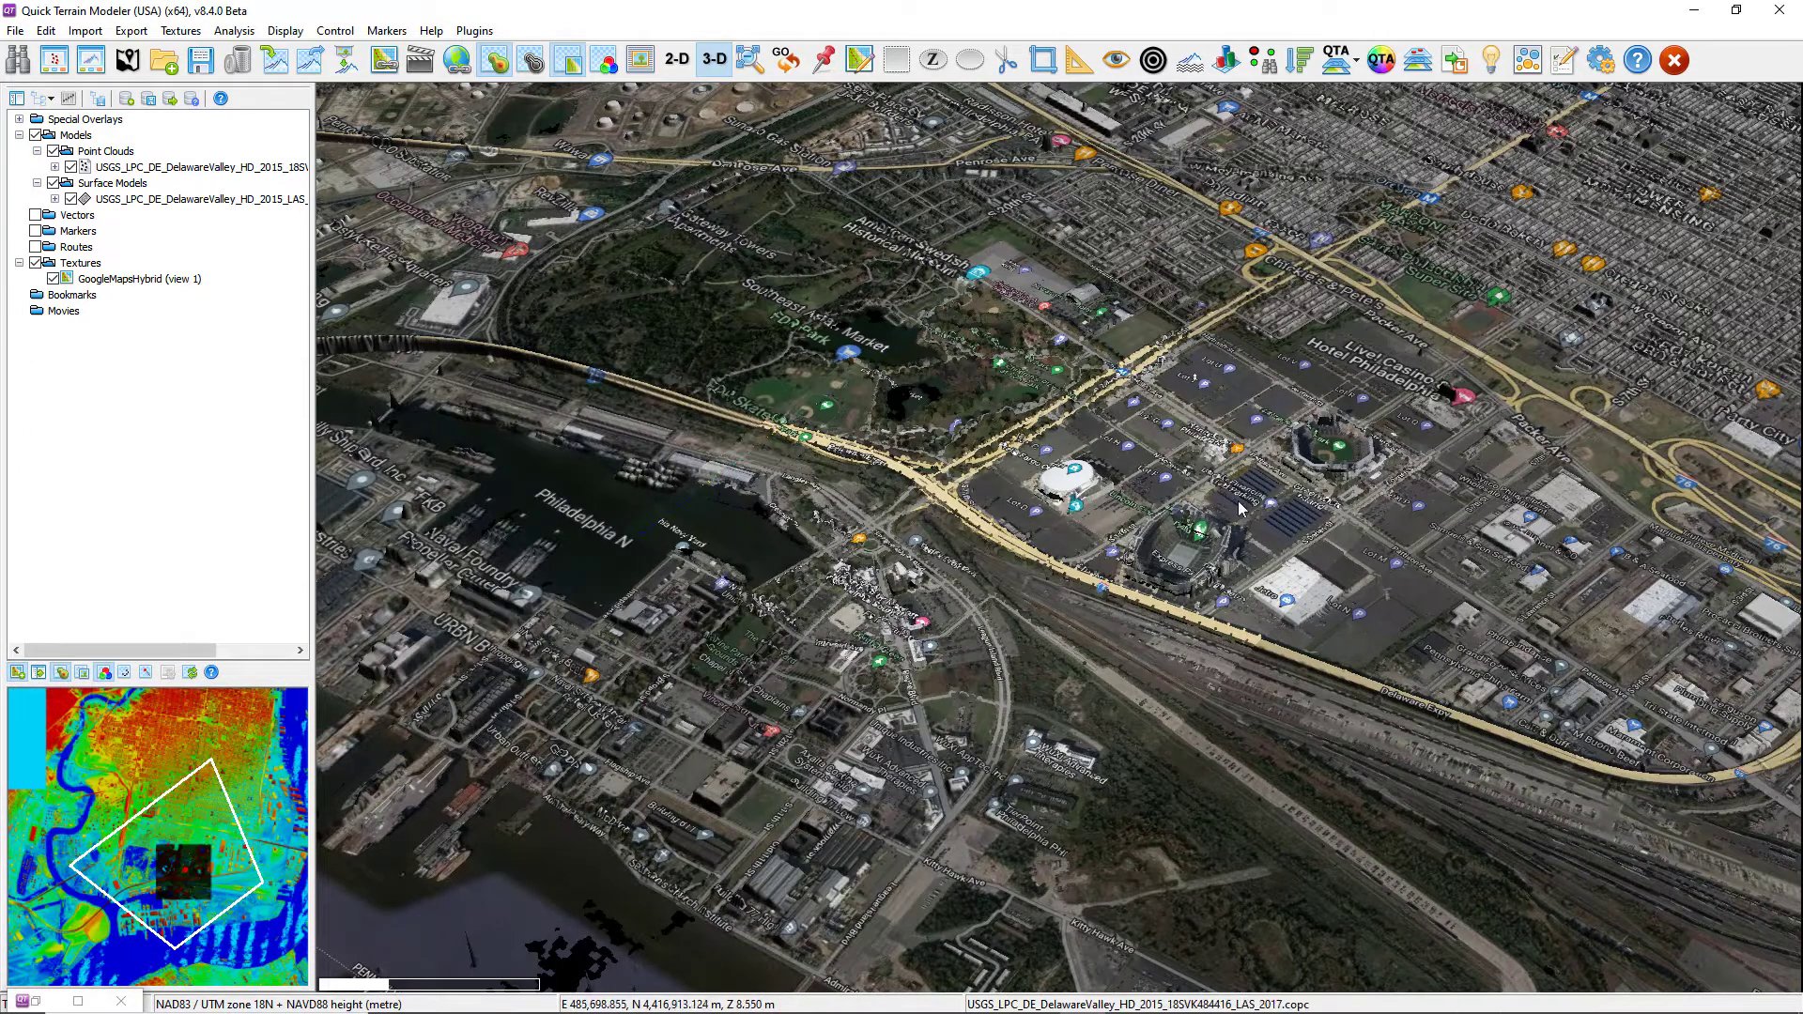
left_click(70, 199)
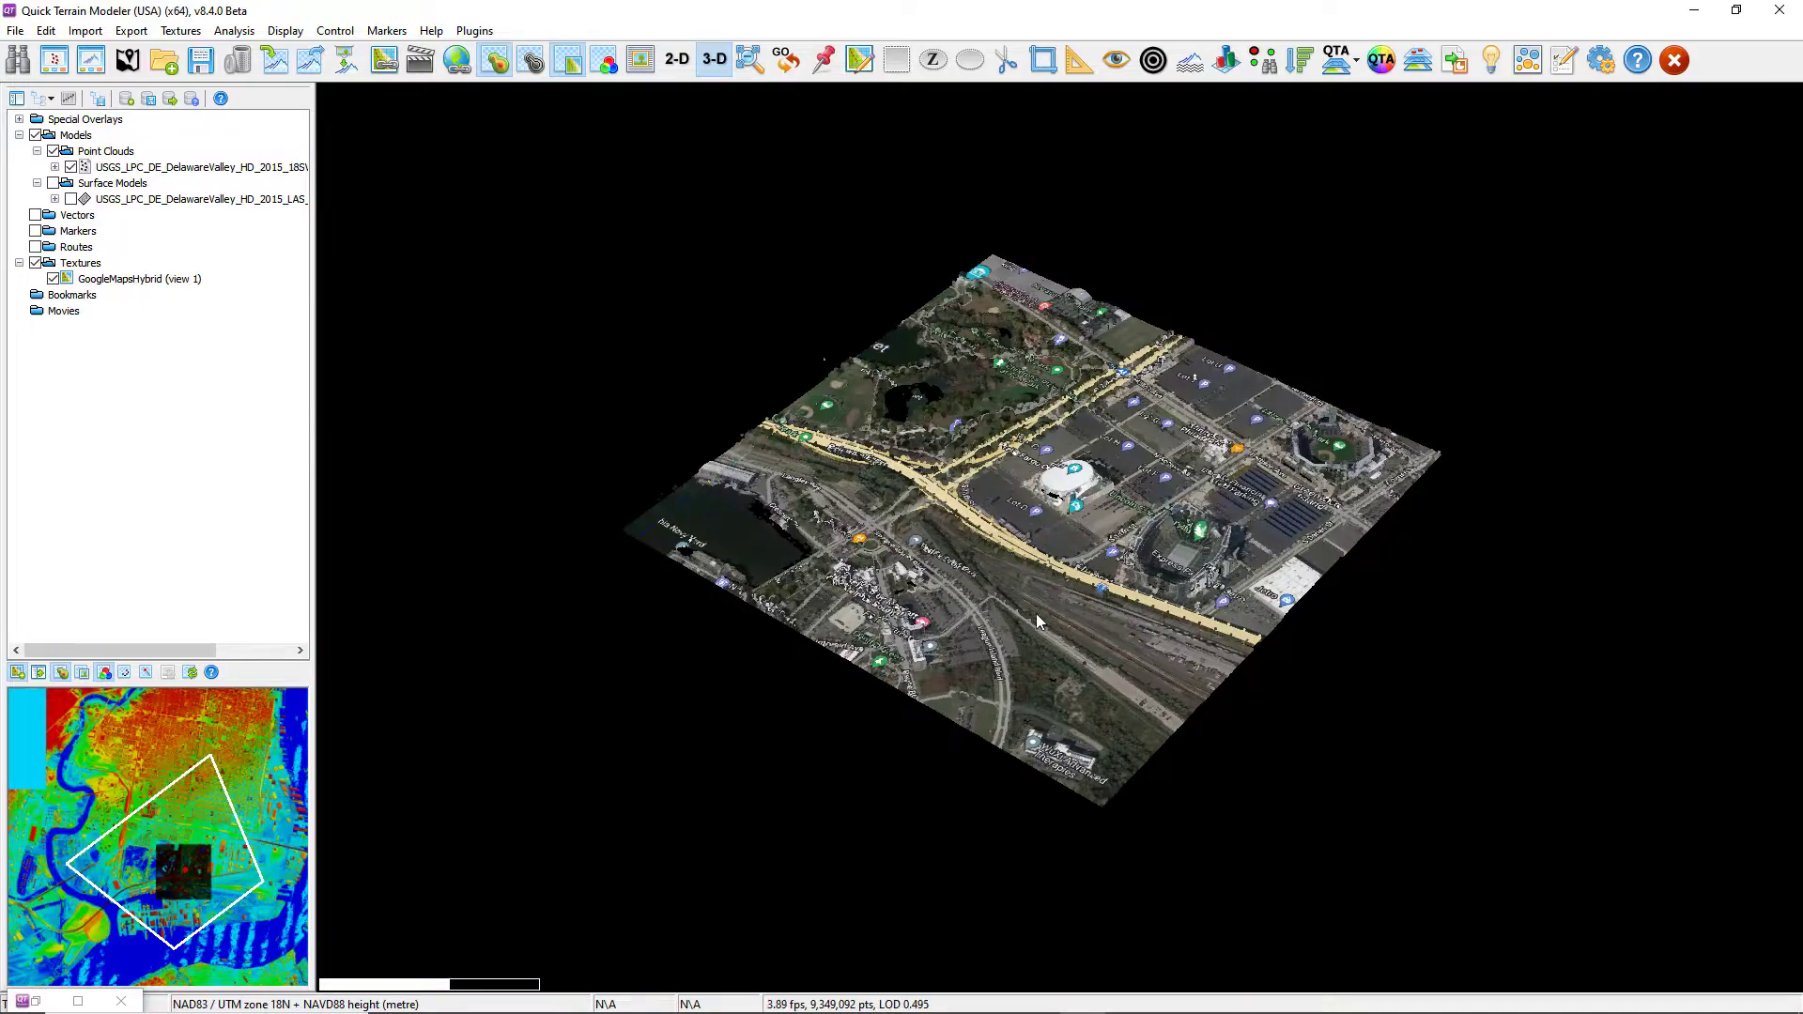
scroll(1142, 567, "down", 3)
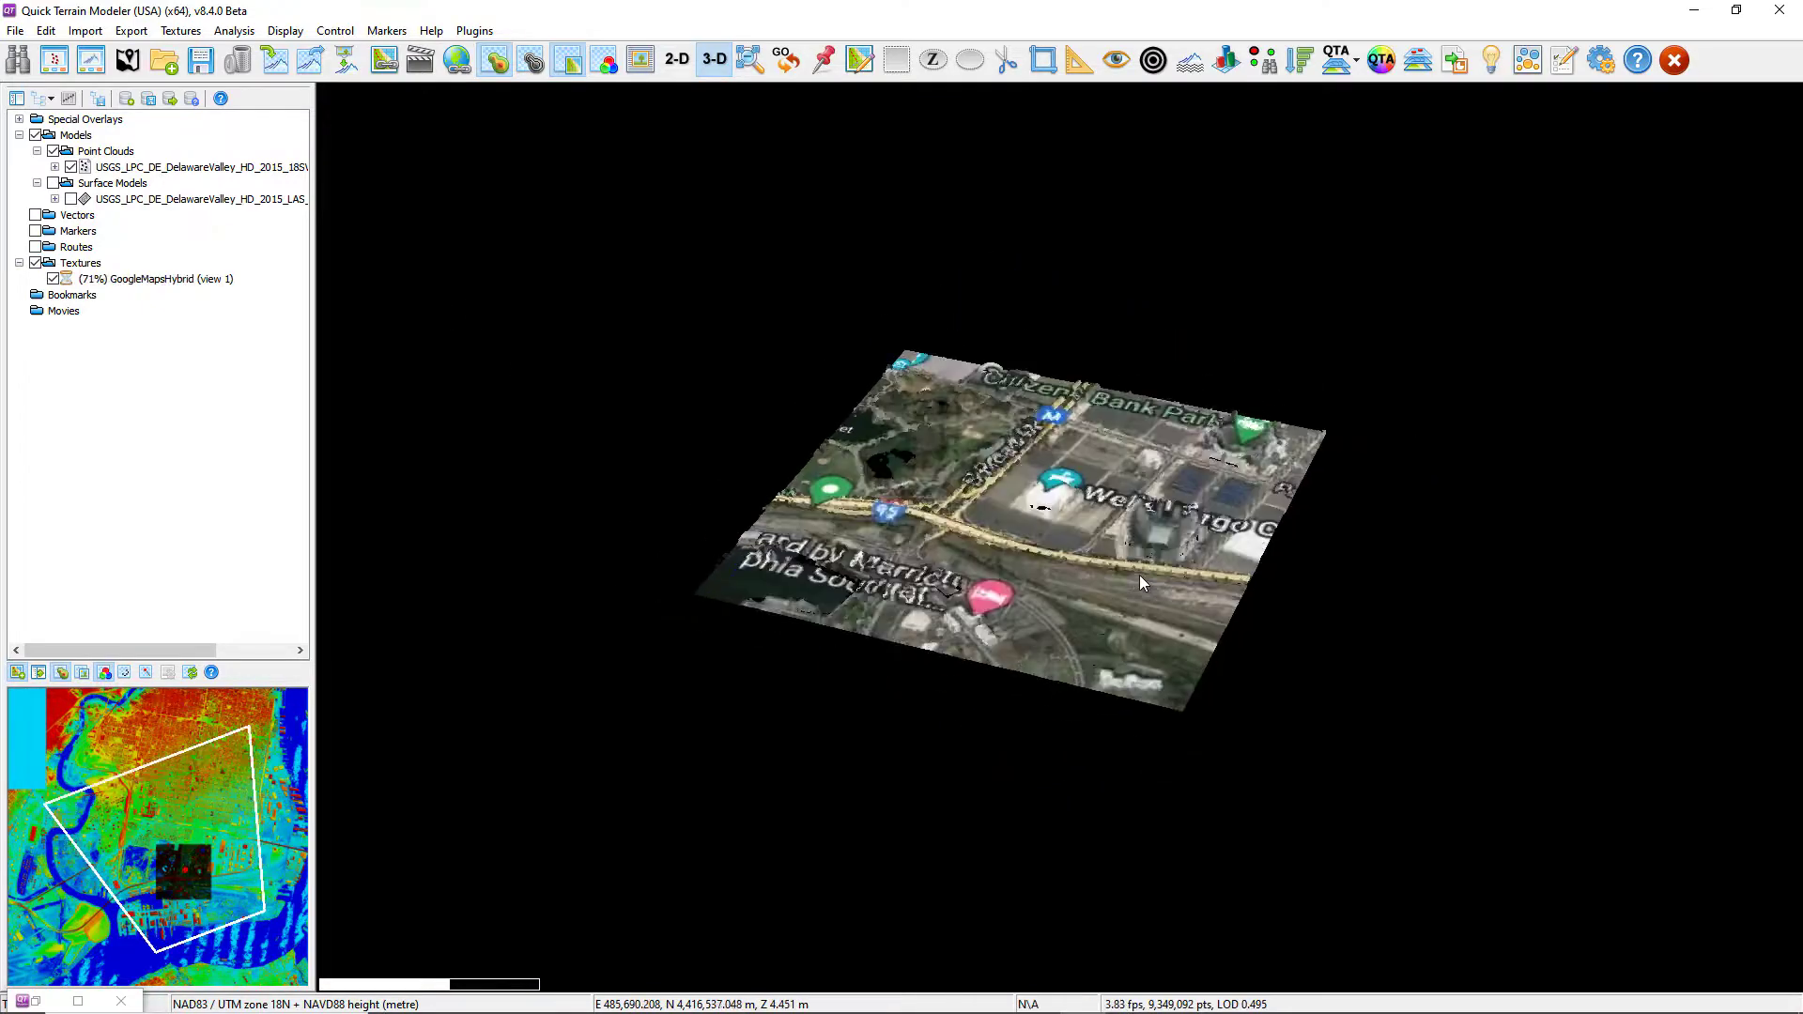
scroll(1134, 570, "up", 5)
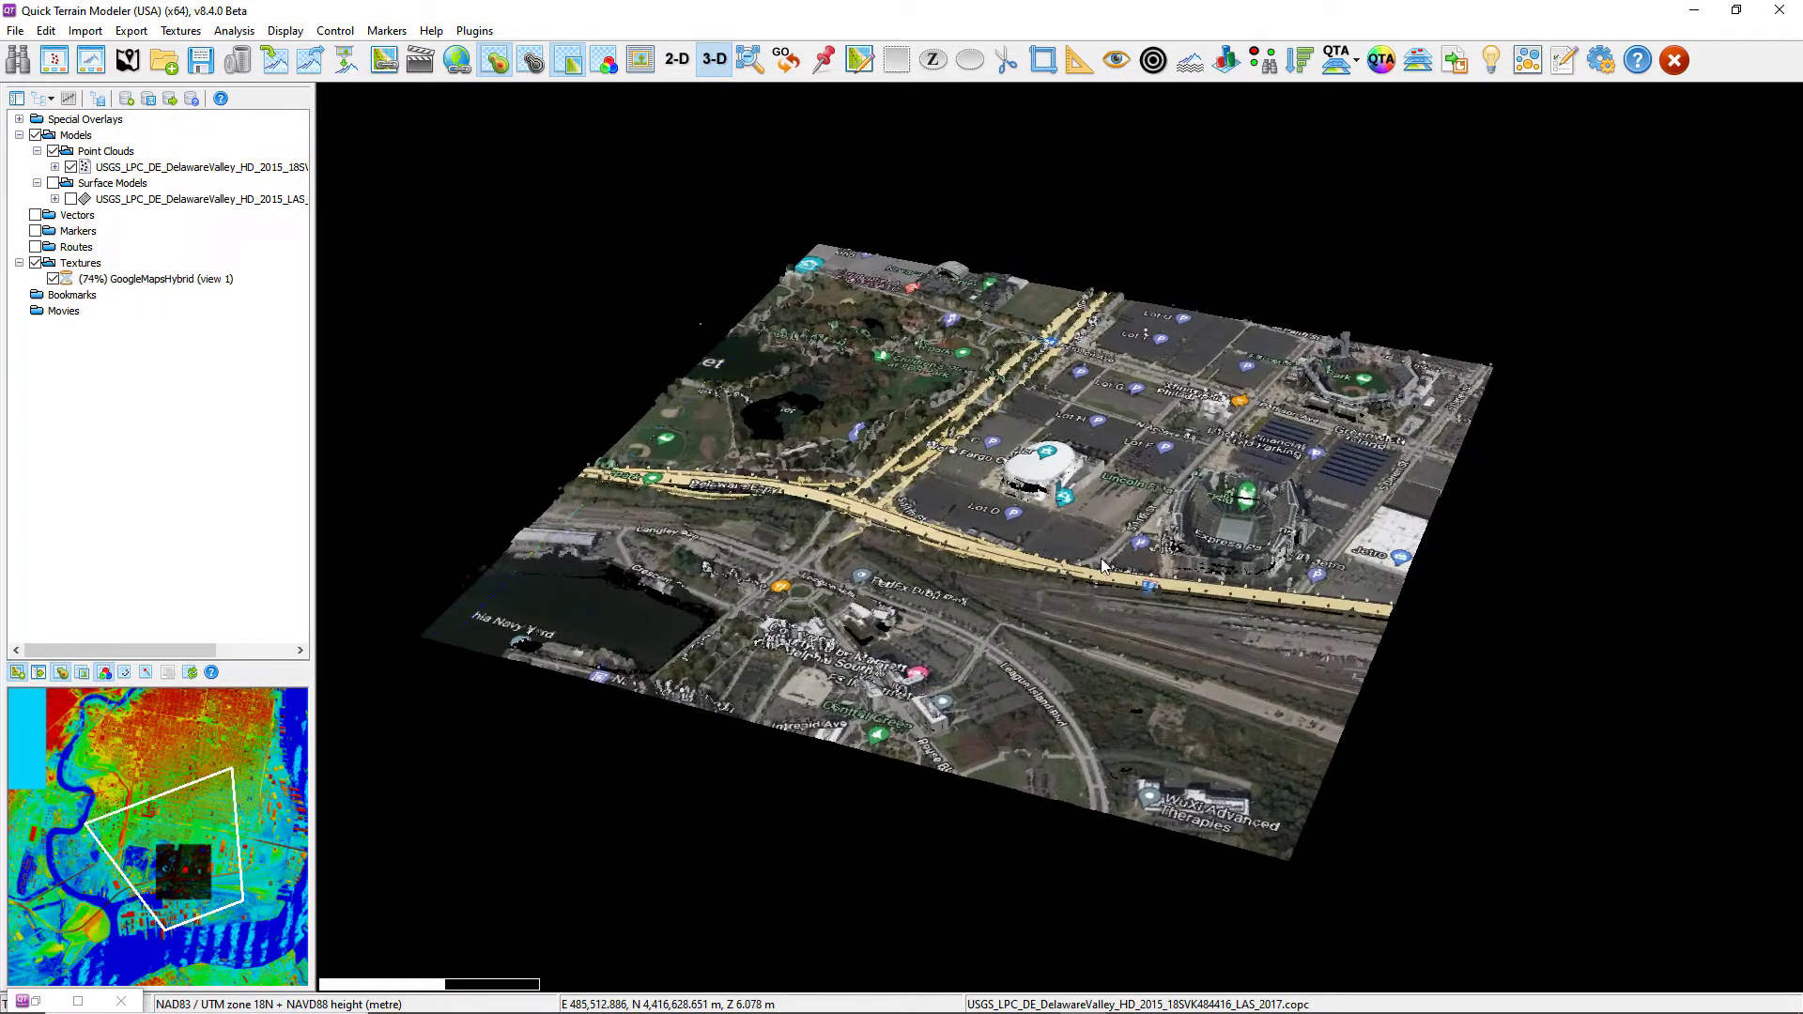
scroll(1090, 570, "up", 5)
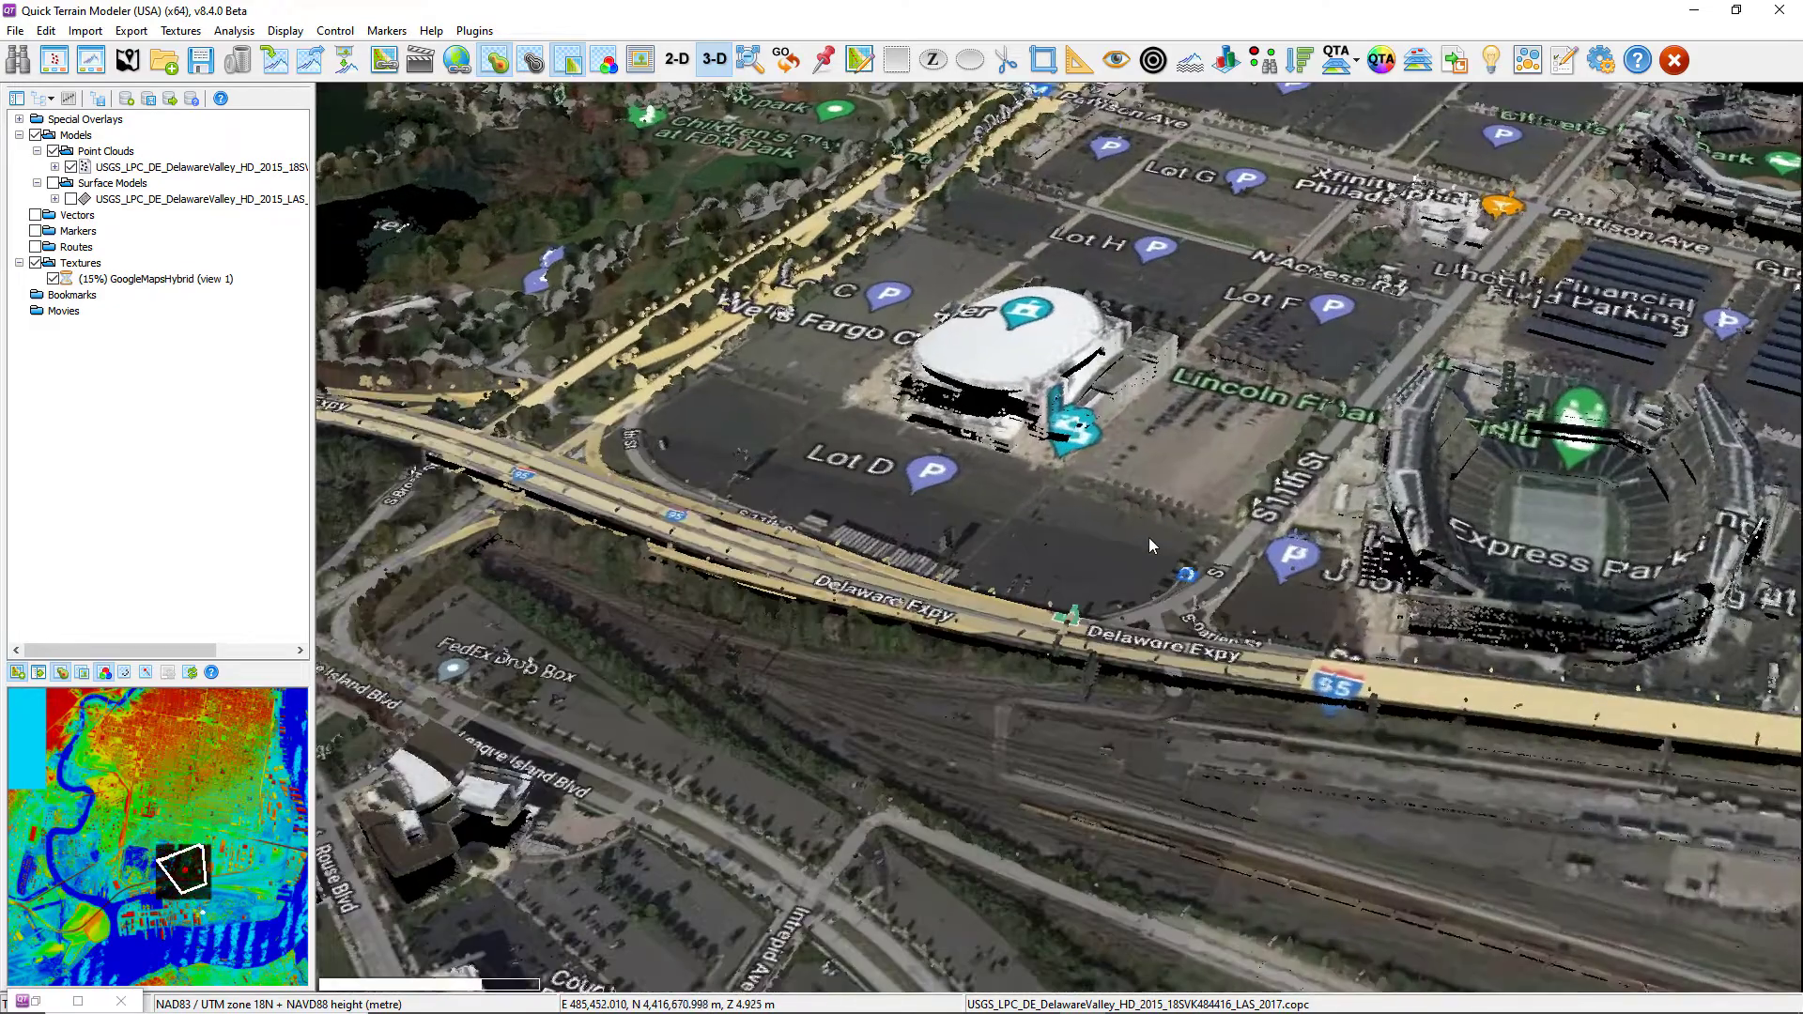
scroll(1080, 571, "up", 3)
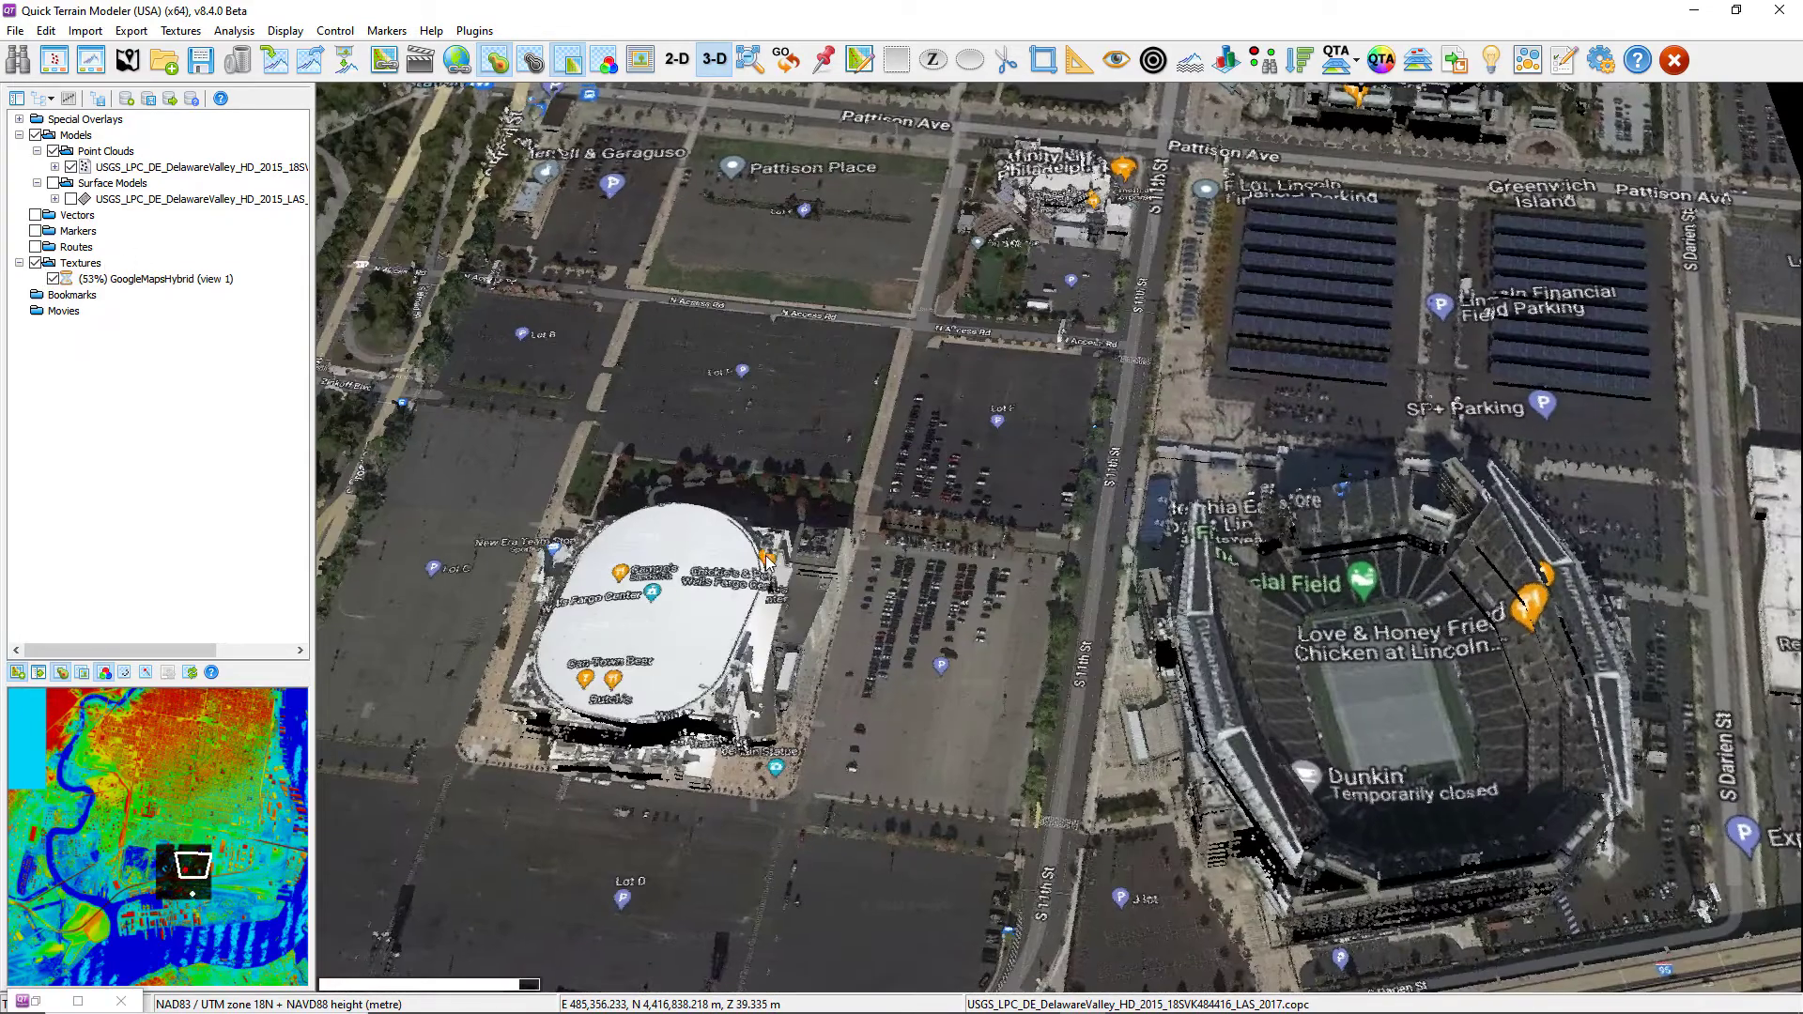
left_click(36, 263)
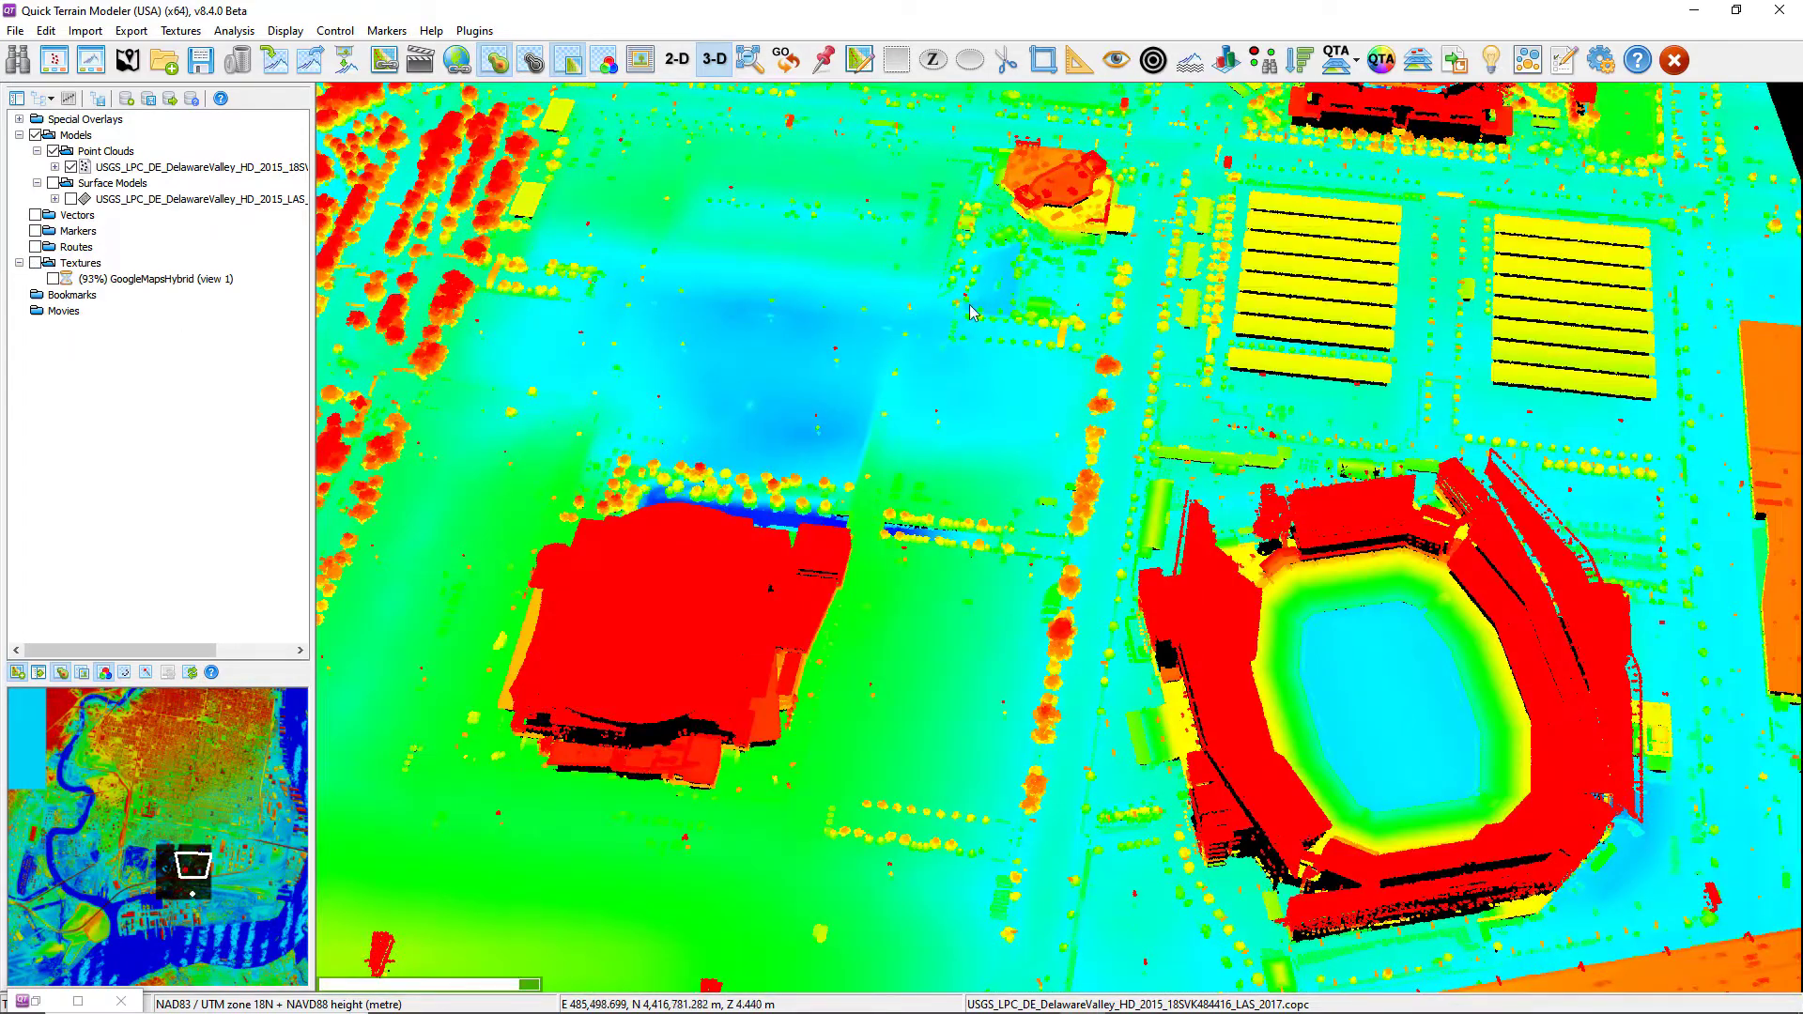
scroll(707, 146, "down", 2)
- Colour the point cloud by intensity and tilt and zoom in over the stadiums
left_click(606, 64)
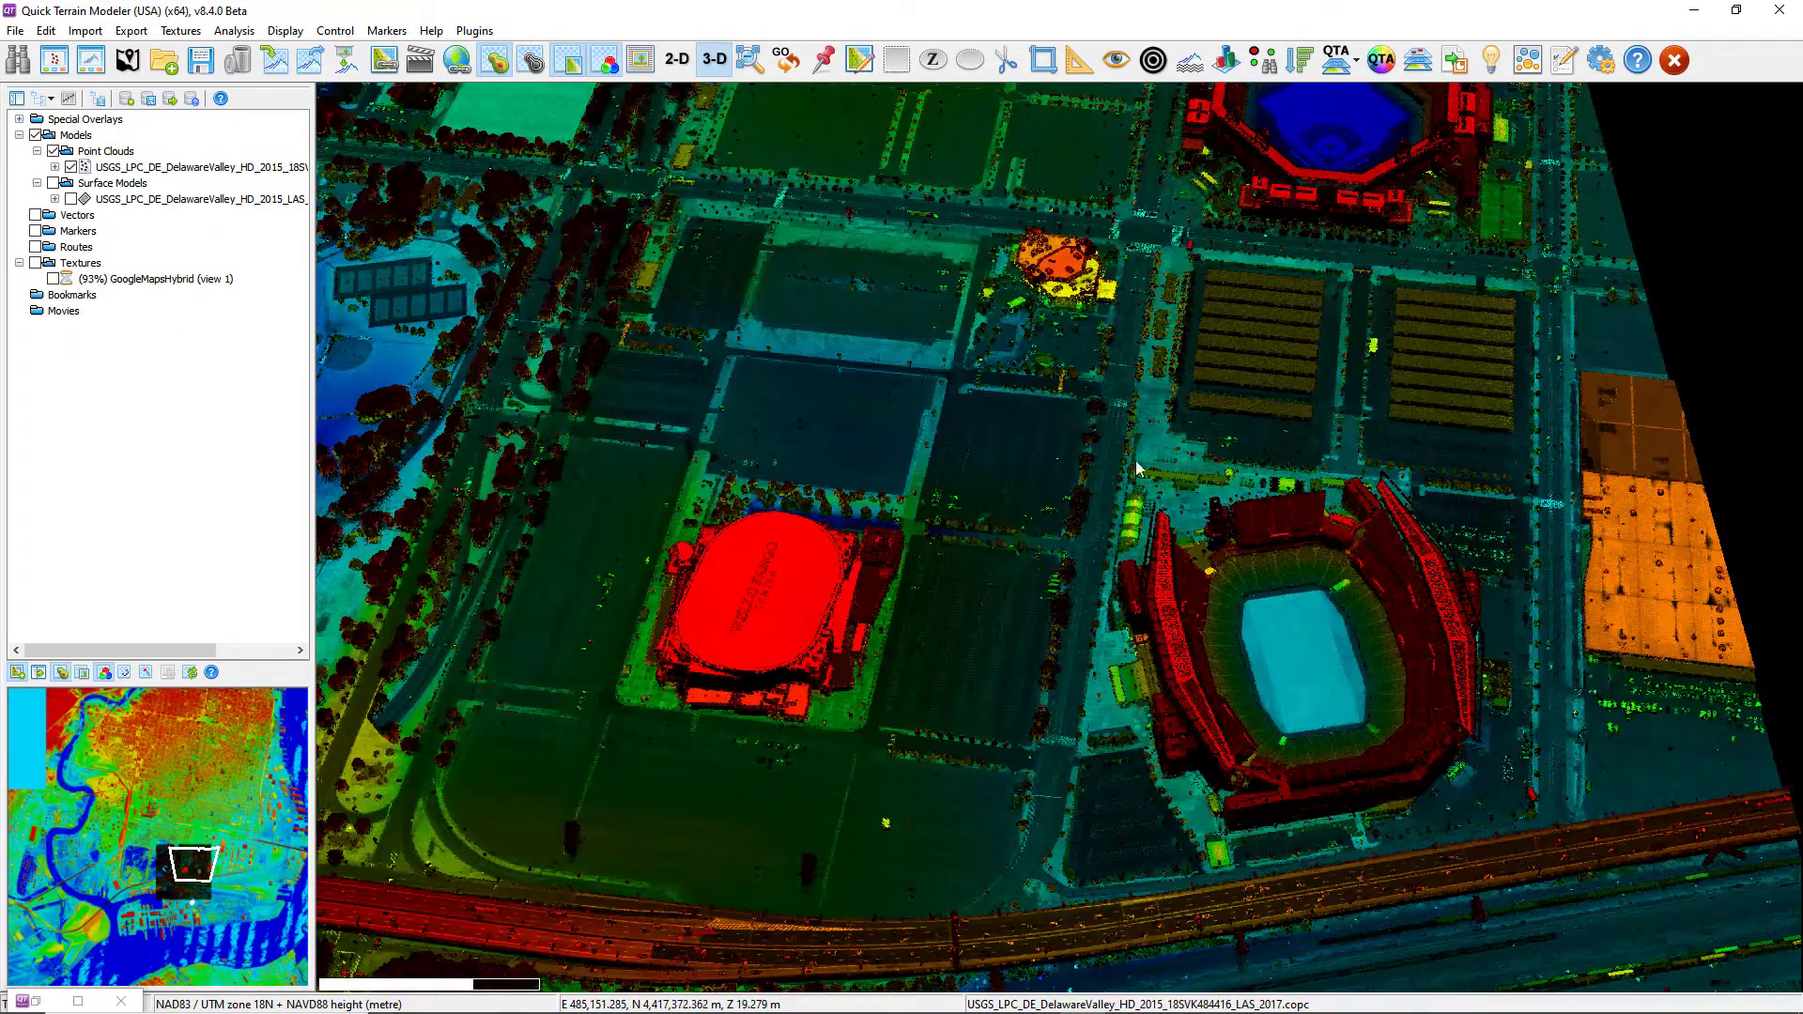
left_click_drag(1202, 611, 1164, 599)
scroll(1164, 599, "up", 2)
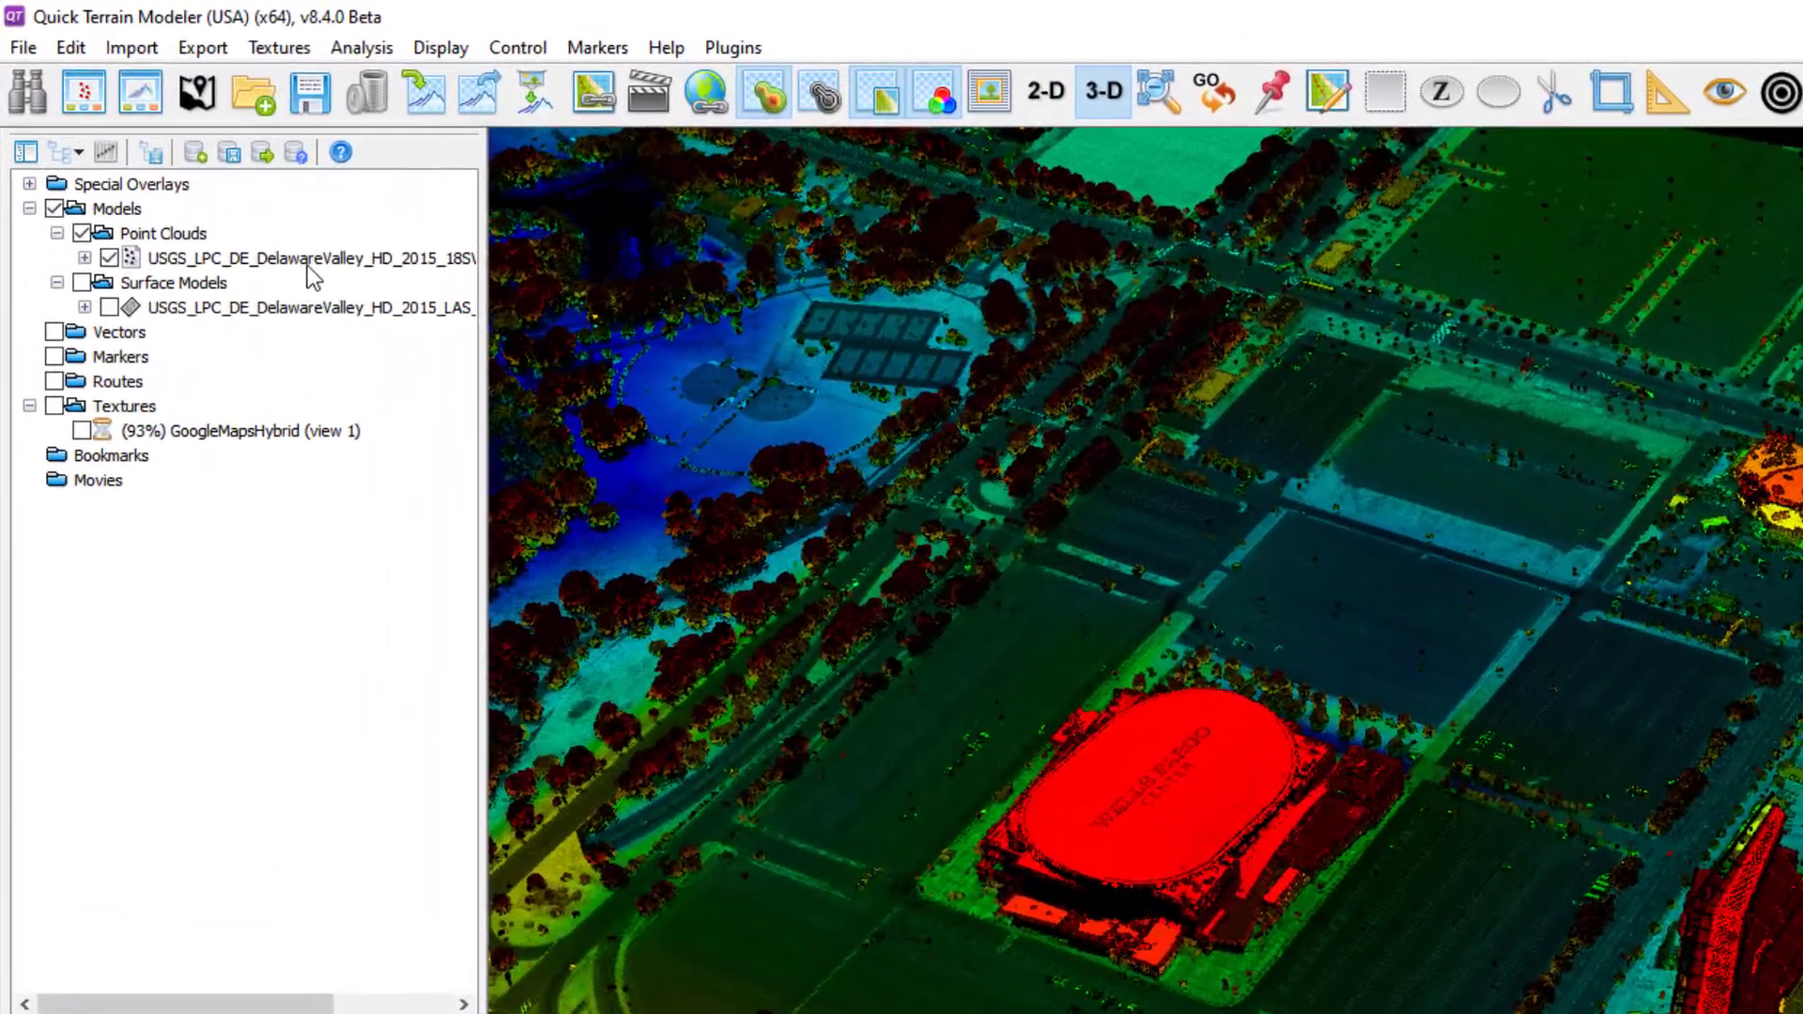
right_click(201, 170)
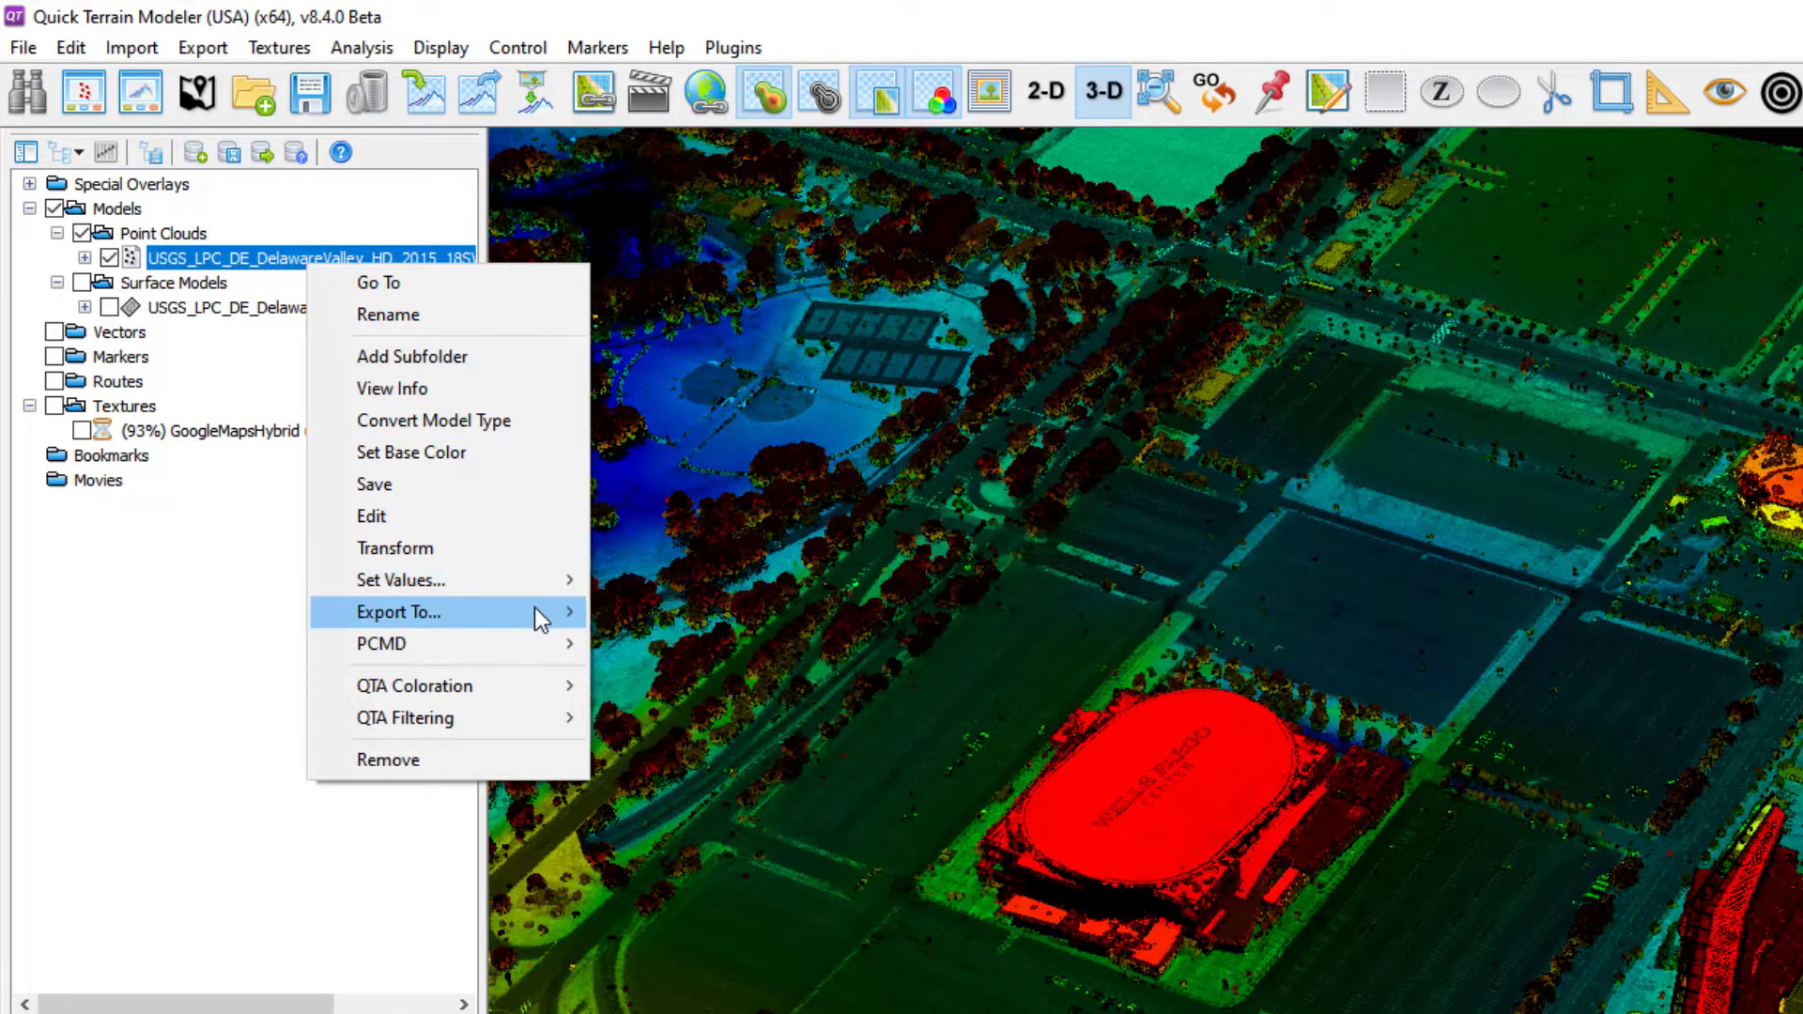
mouse_move(534, 606)
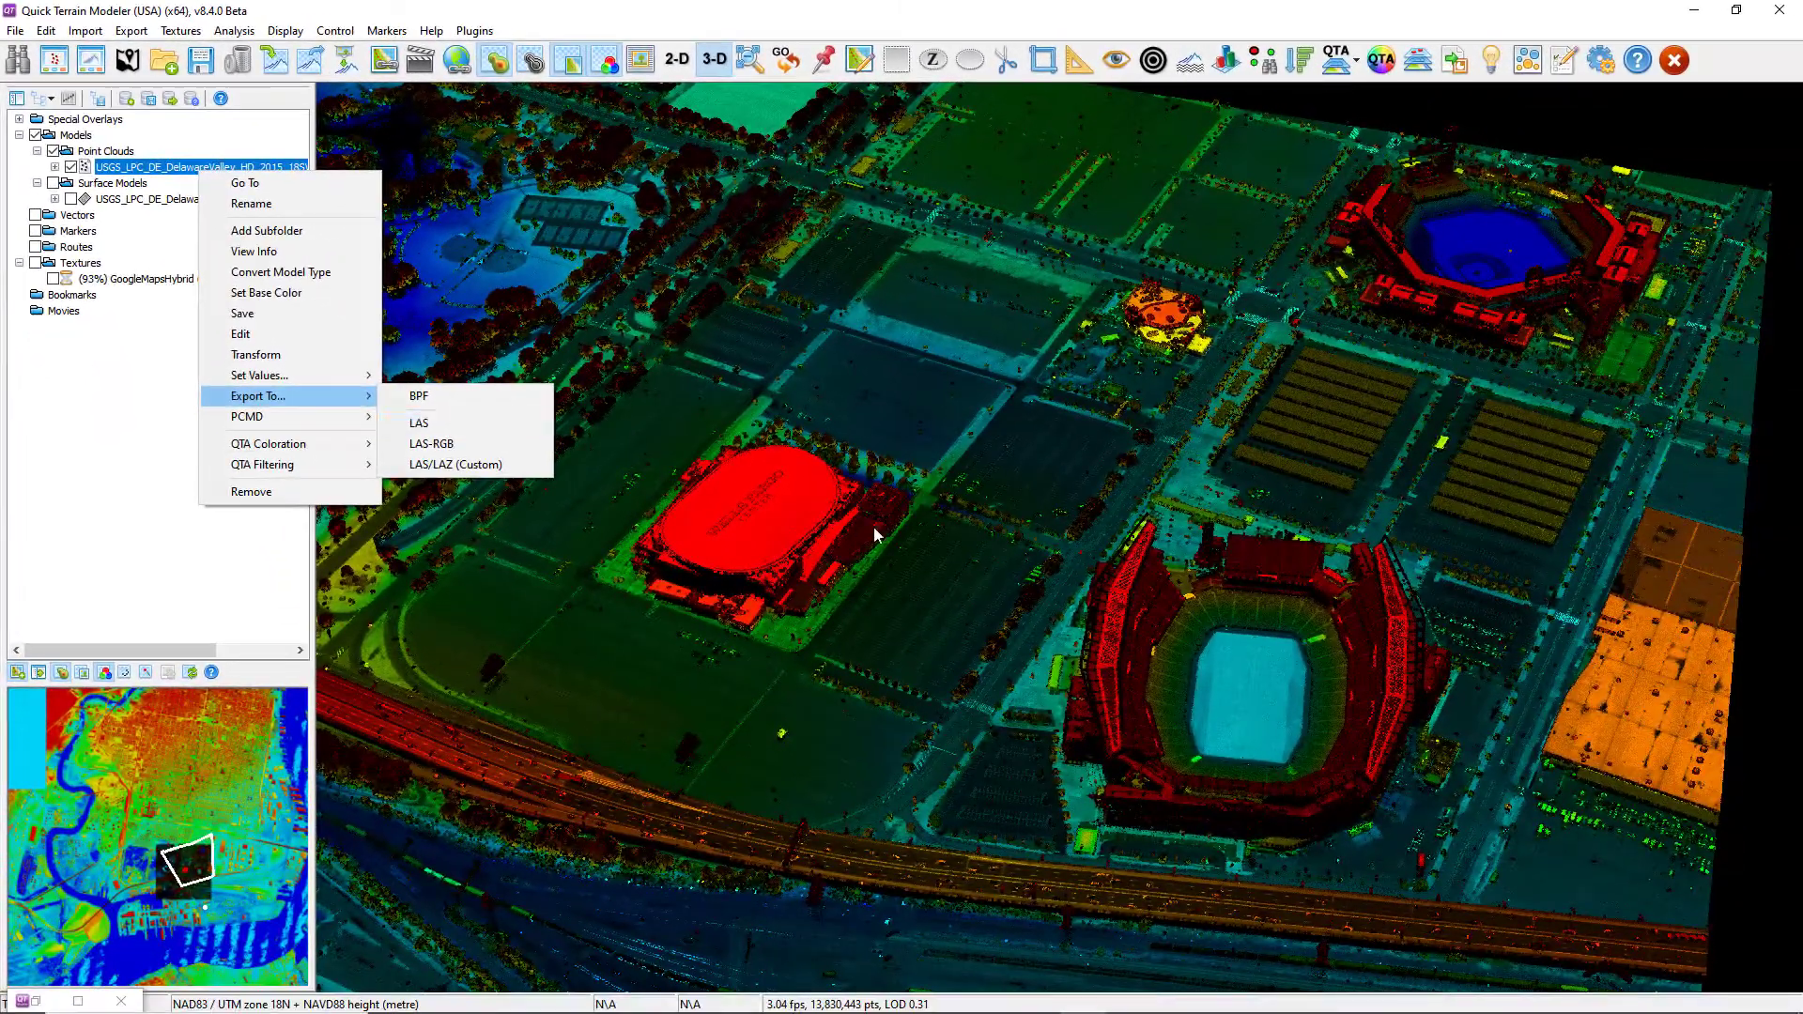
left_click(1349, 827)
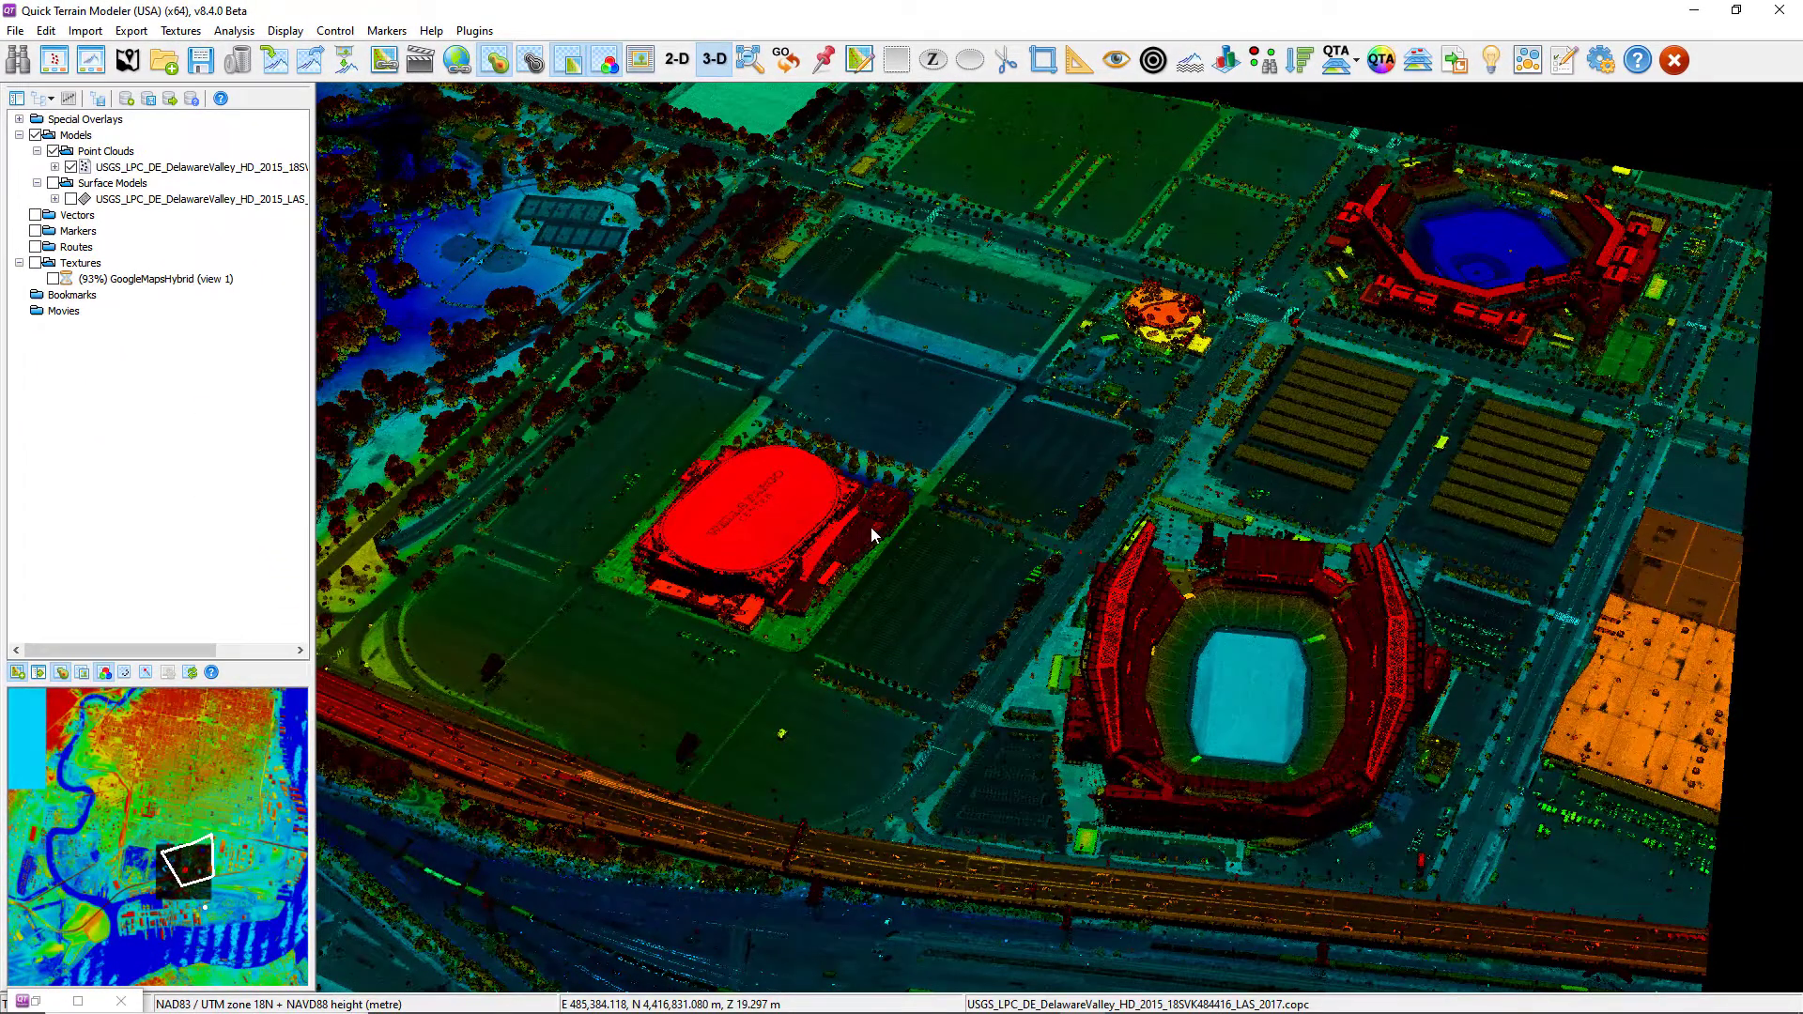